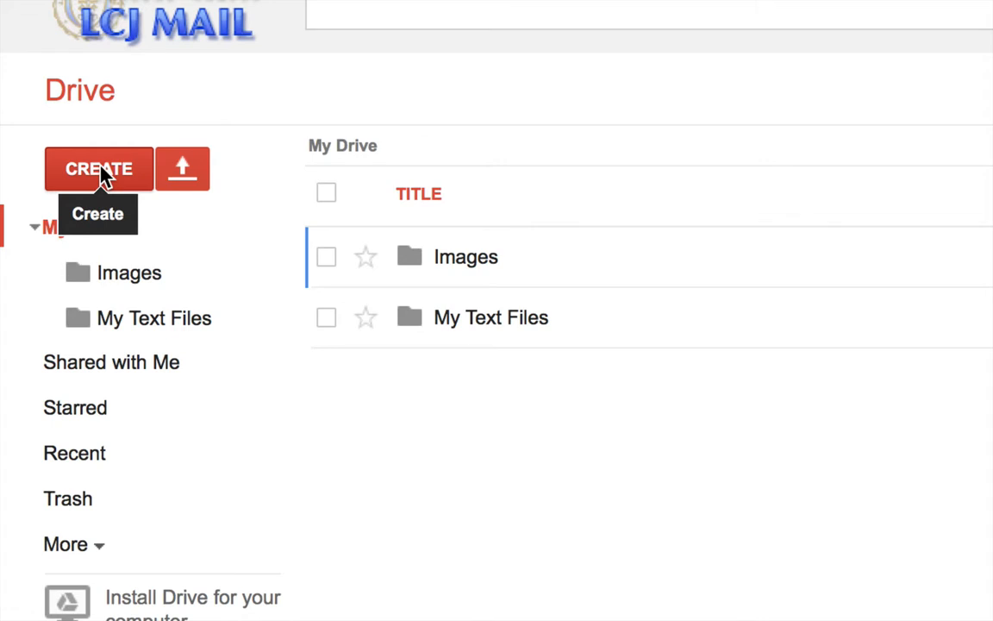
Create a new text document in My Drive
{"action": "left_click", "coordinate": [102, 175]}
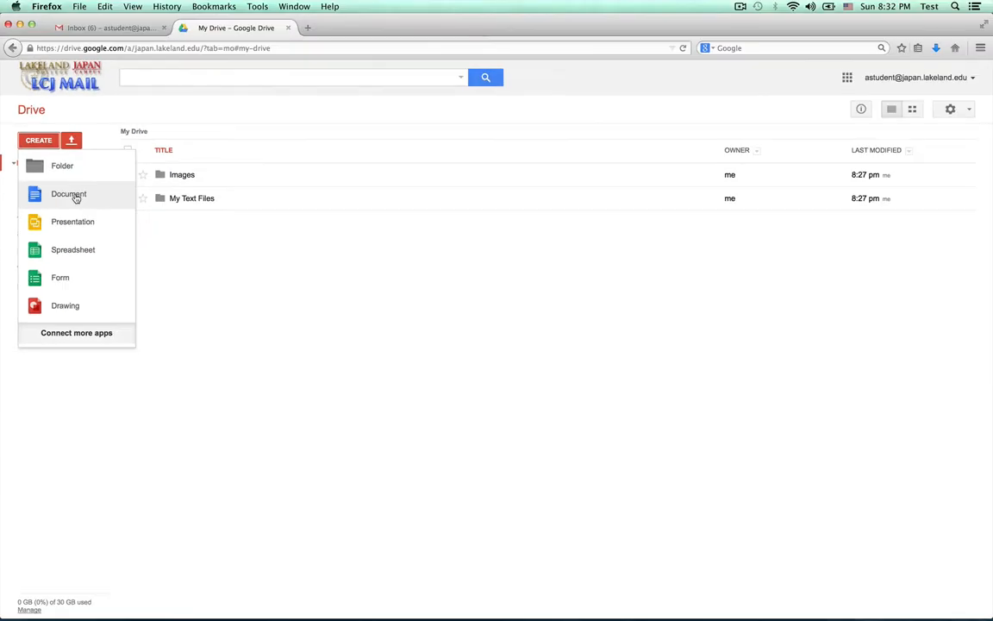
{"action": "left_click", "coordinate": [76, 198]}
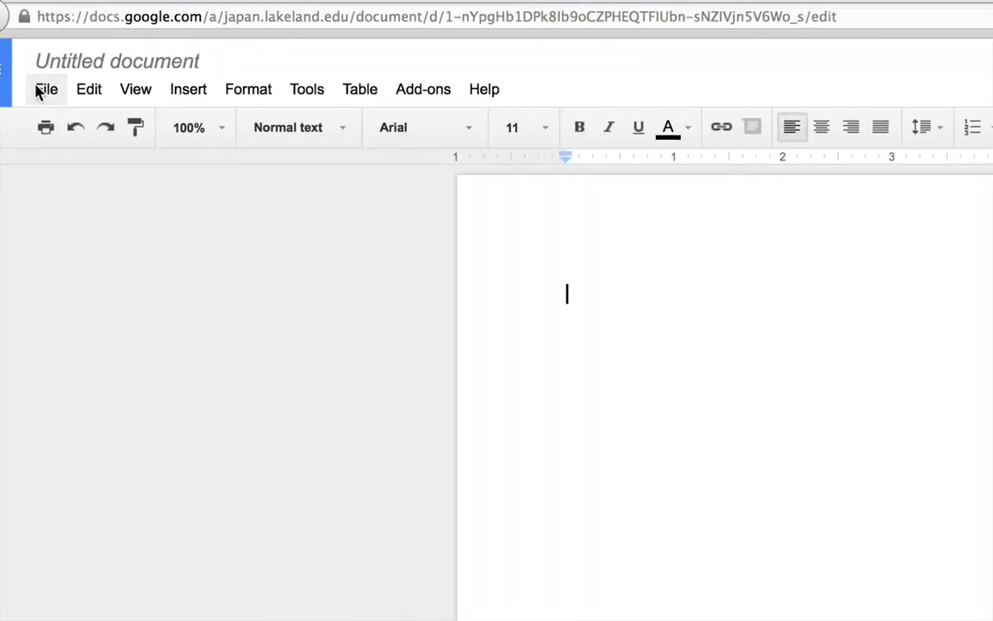
{"action": "left_click", "coordinate": [39, 86]}
{"action": "mouse_move", "coordinate": [86, 87]}
{"action": "mouse_move", "coordinate": [230, 97]}
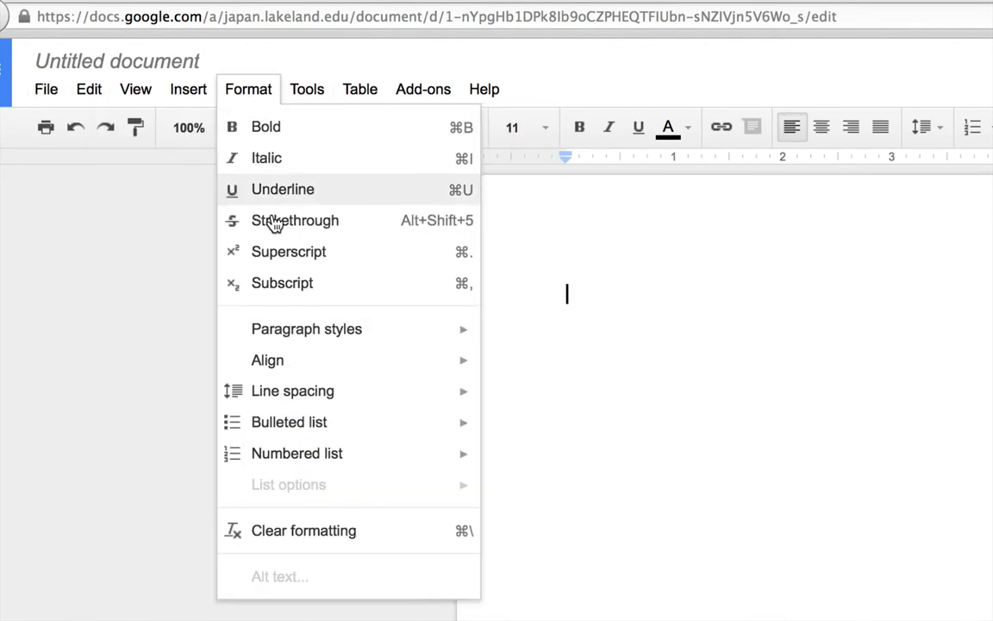
{"action": "left_click", "coordinate": [248, 84]}
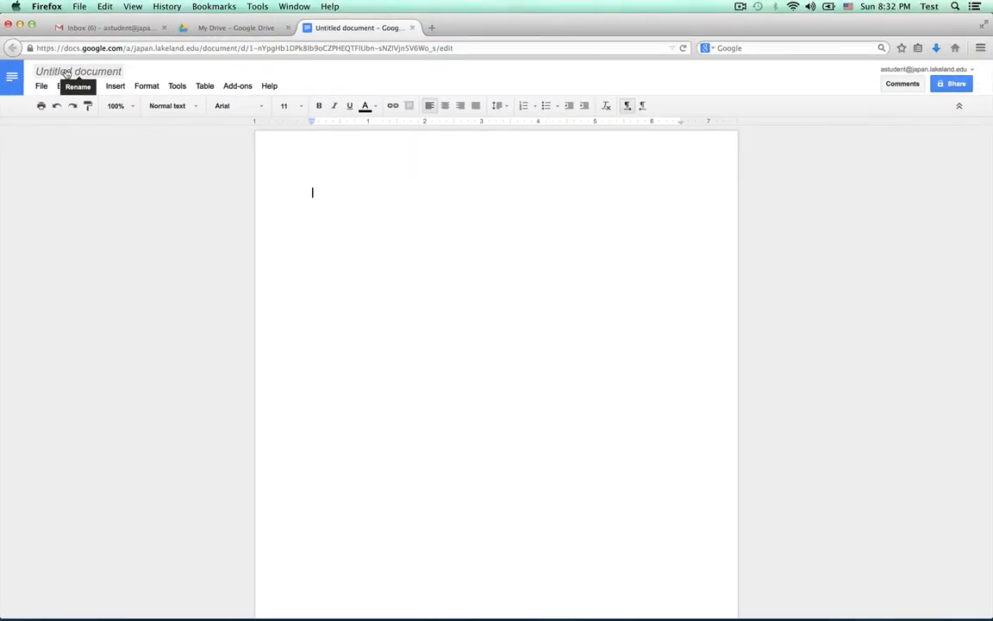
Rename the untitled document as "My Simple text File"
{"action": "left_click", "coordinate": [80, 67]}
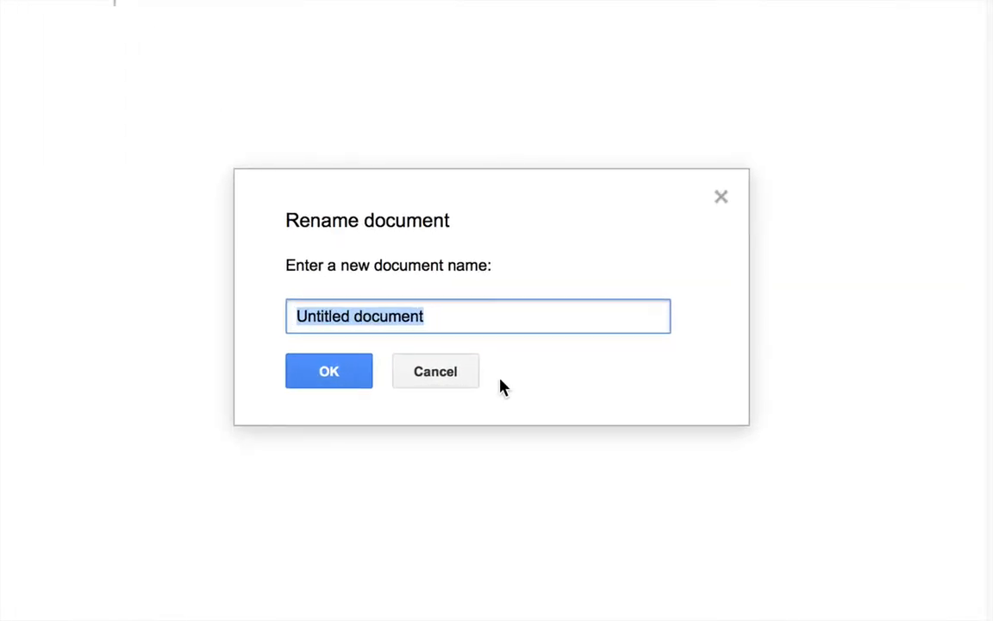
{"action": "type", "text": "My S"}
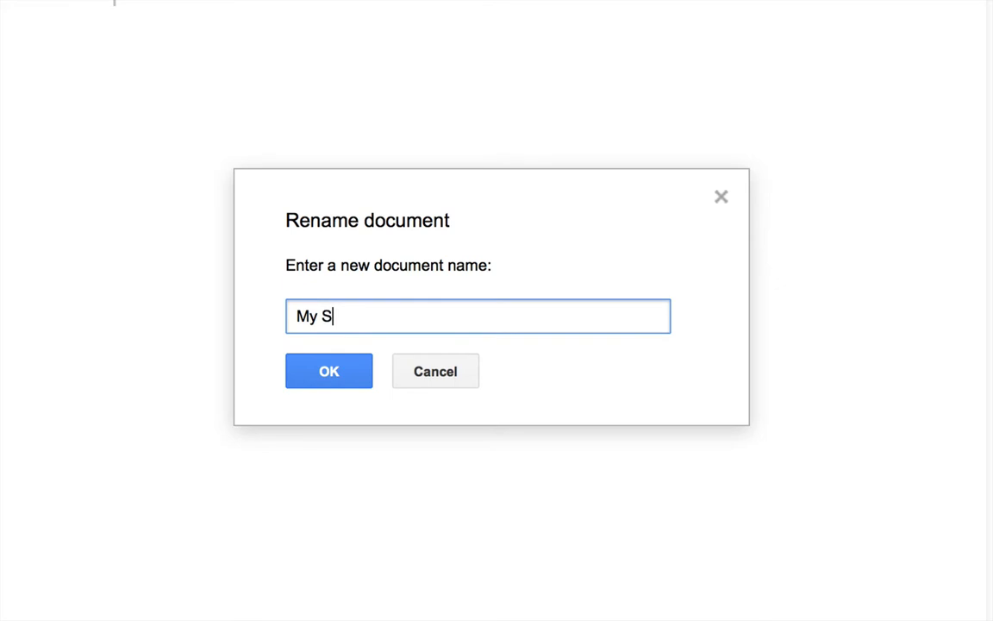
{"action": "type", "text": "imple text File"}
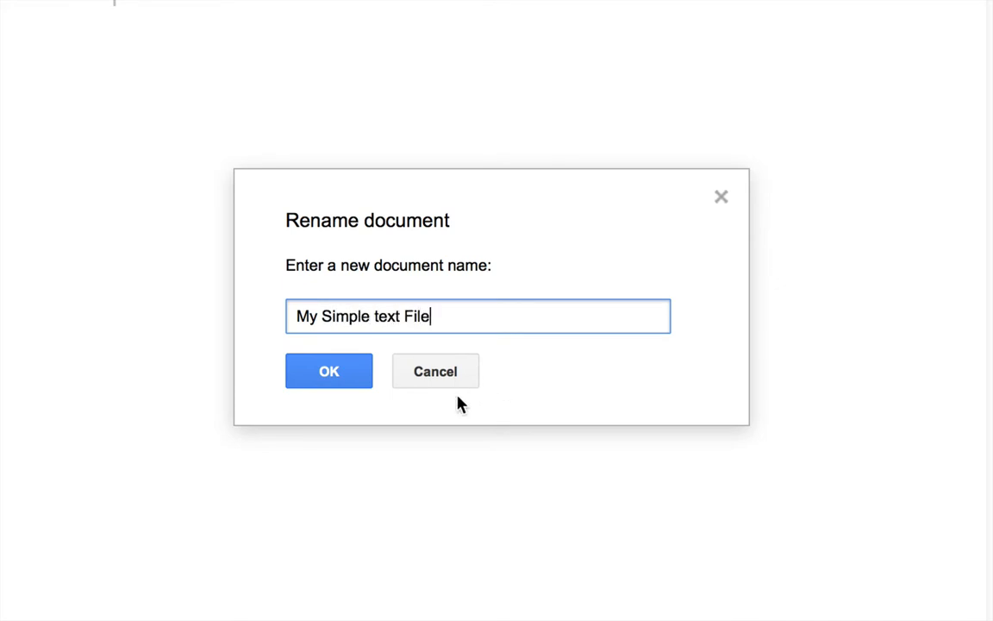
{"action": "left_click", "coordinate": [324, 379]}
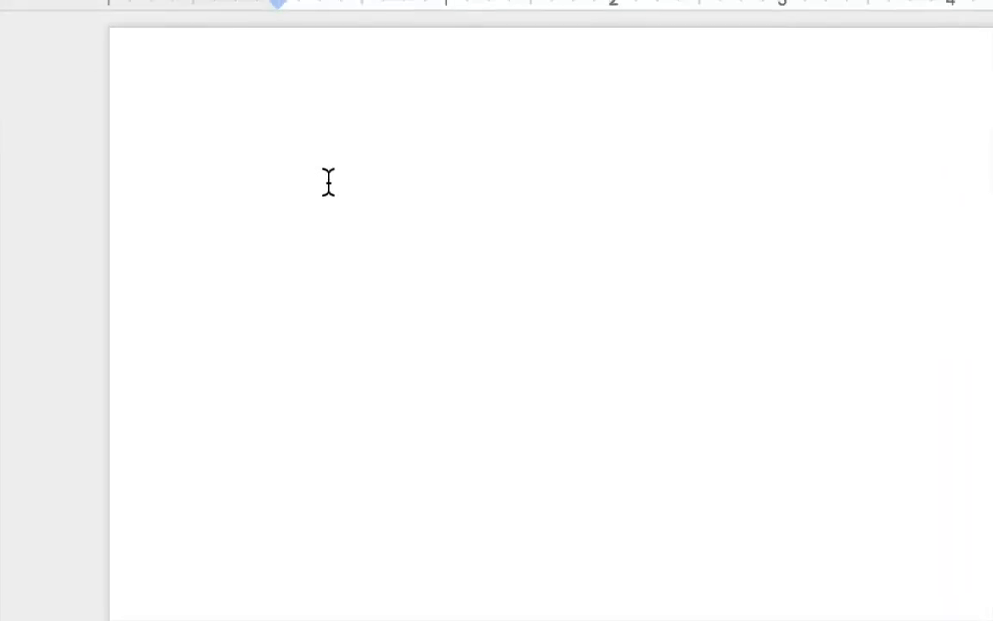
Write the sentence "You should really begin using your Google Drive account!" in the document body
{"action": "type", "text": "You should real"}
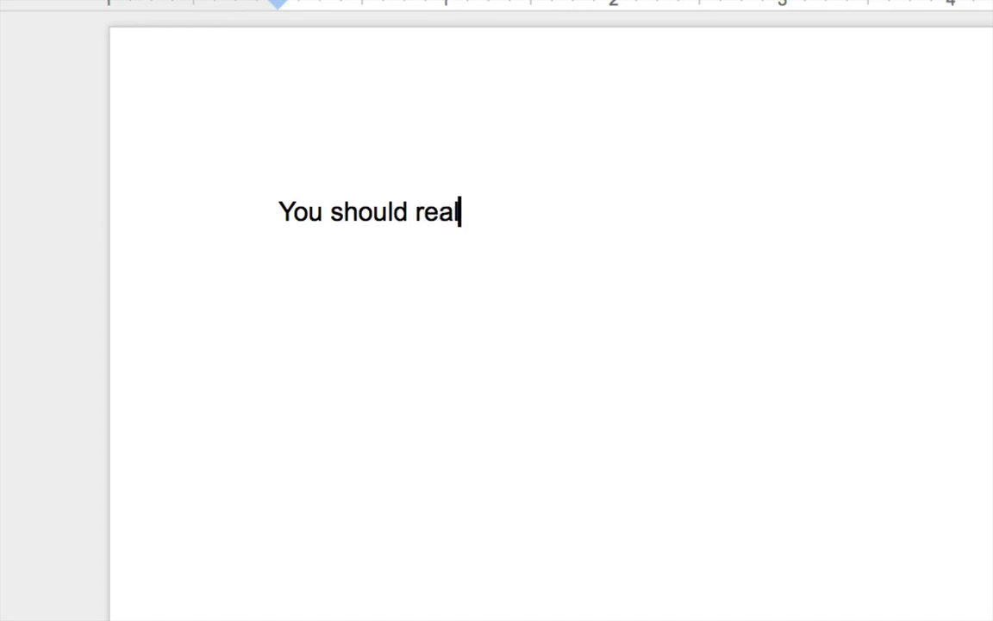
{"action": "type", "text": "ly beghi"}
{"action": "key", "text": "BackSpace"}
{"action": "key", "text": "BackSpace"}
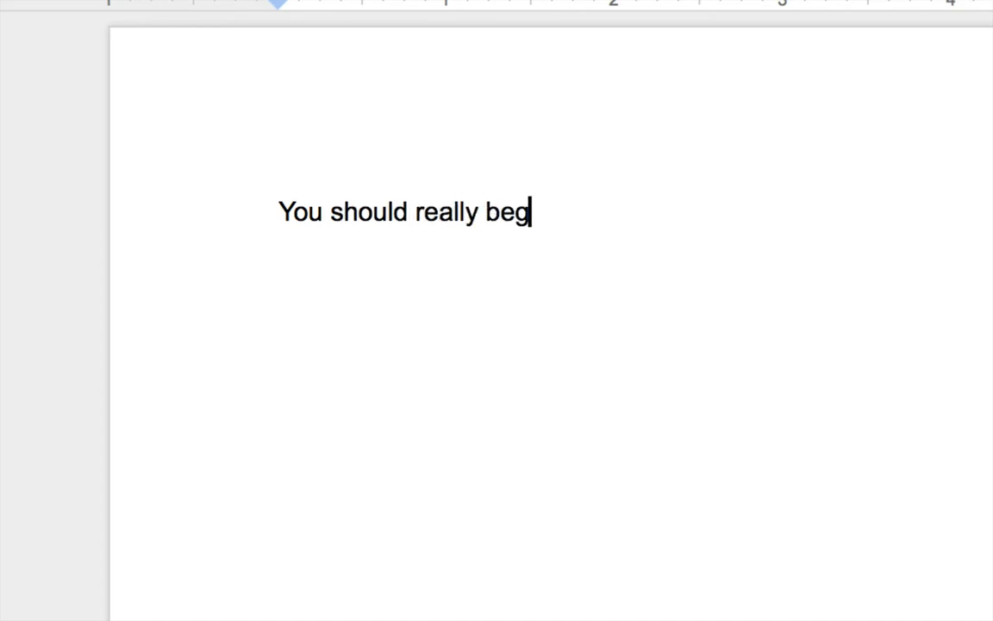
{"action": "type", "text": "in using "}
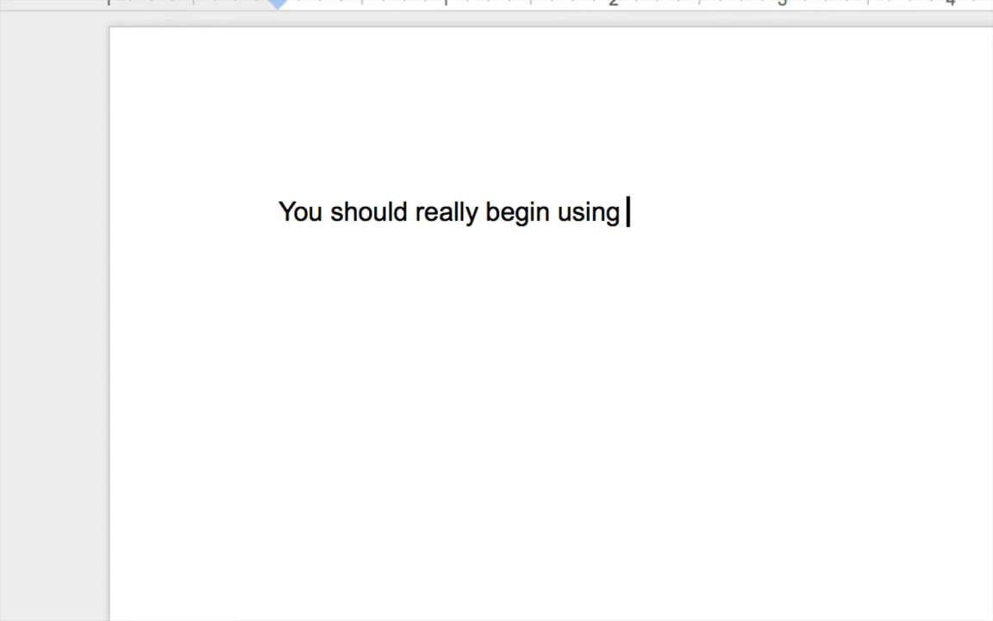
{"action": "type", "text": "your Googl"}
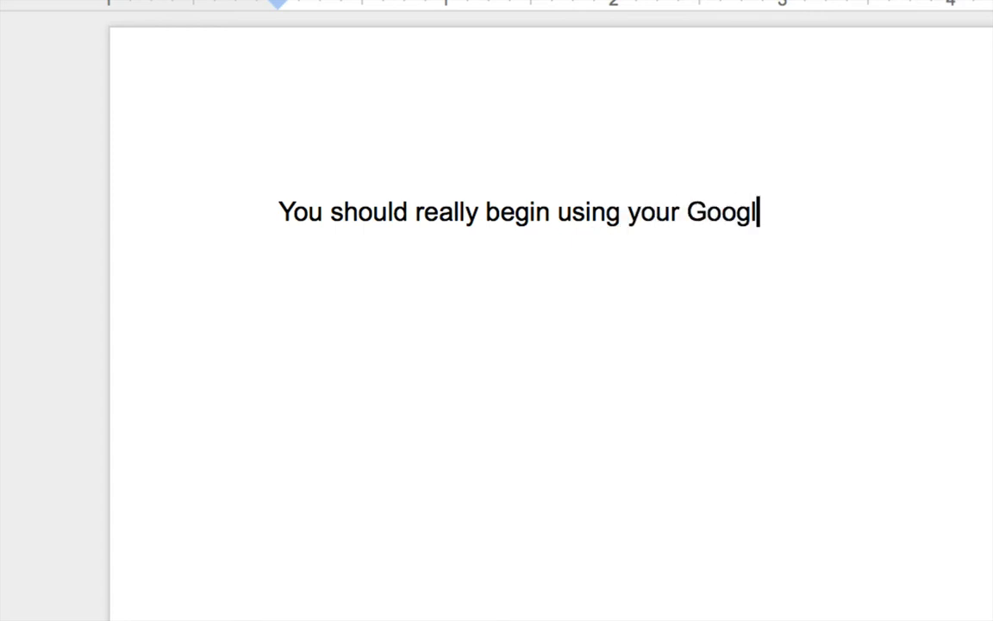
{"action": "type", "text": "e Drive accoun"}
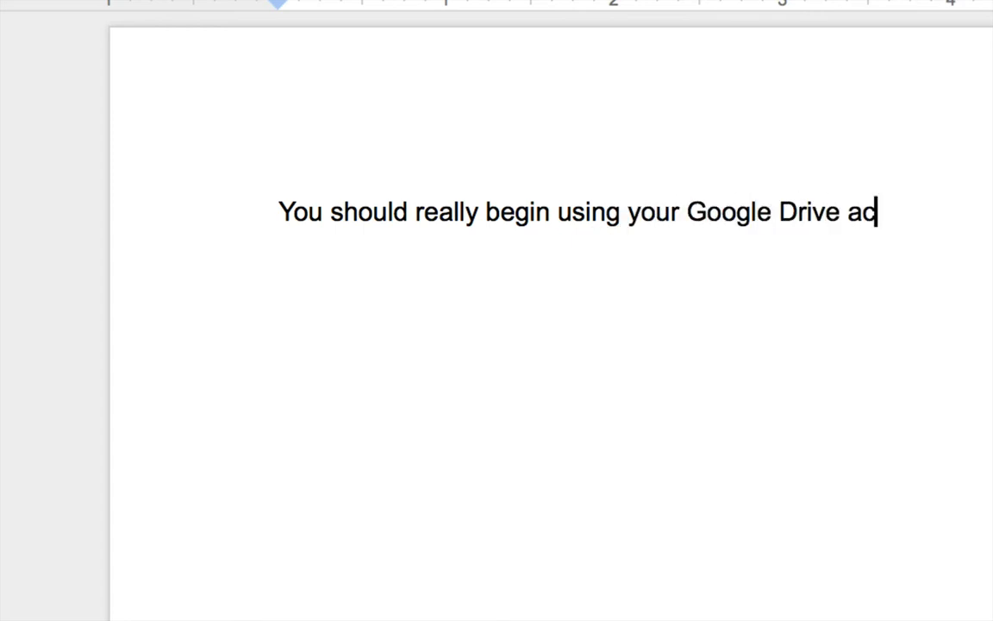
{"action": "type", "text": "t!"}
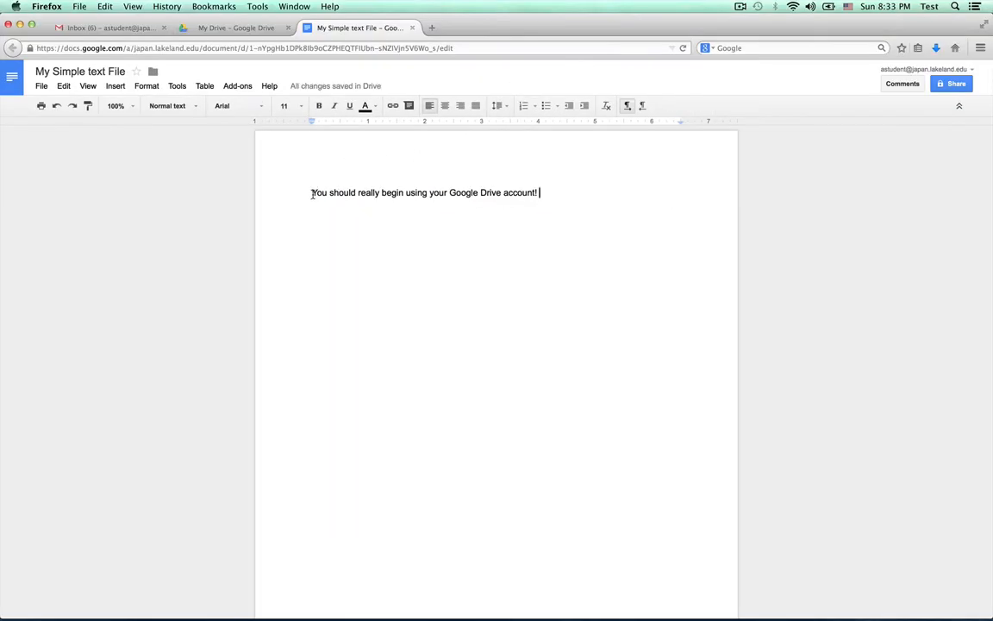
Copy the whole sentence and paste it repeatedly until the document holds four identical lines
{"action": "triple_click", "coordinate": [312, 194]}
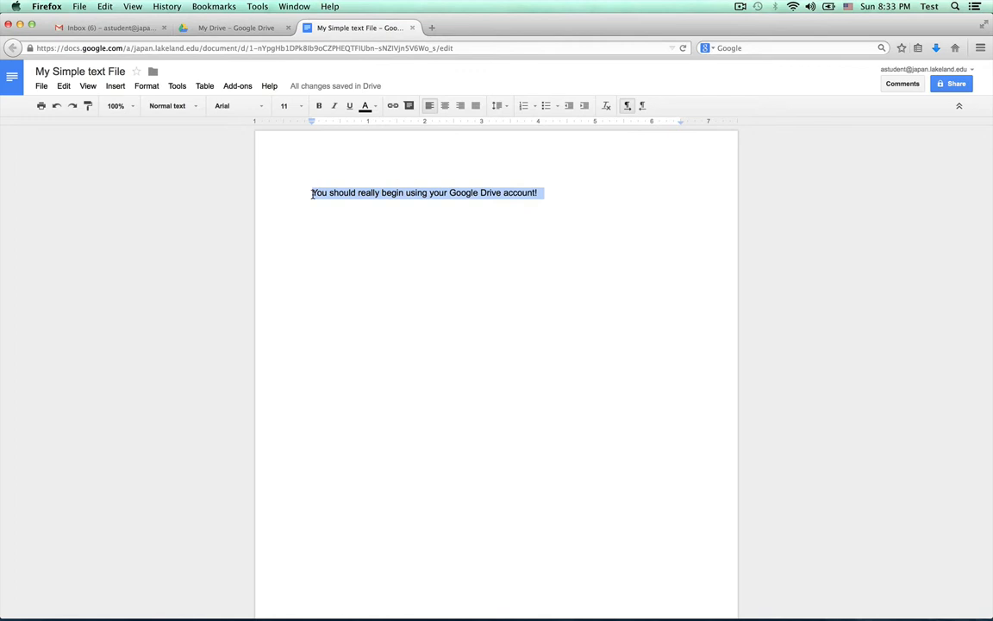
{"action": "key", "text": "super+c"}
{"action": "key", "text": "super+v"}
{"action": "key", "text": "super+v"}
{"action": "key", "text": "super+v"}
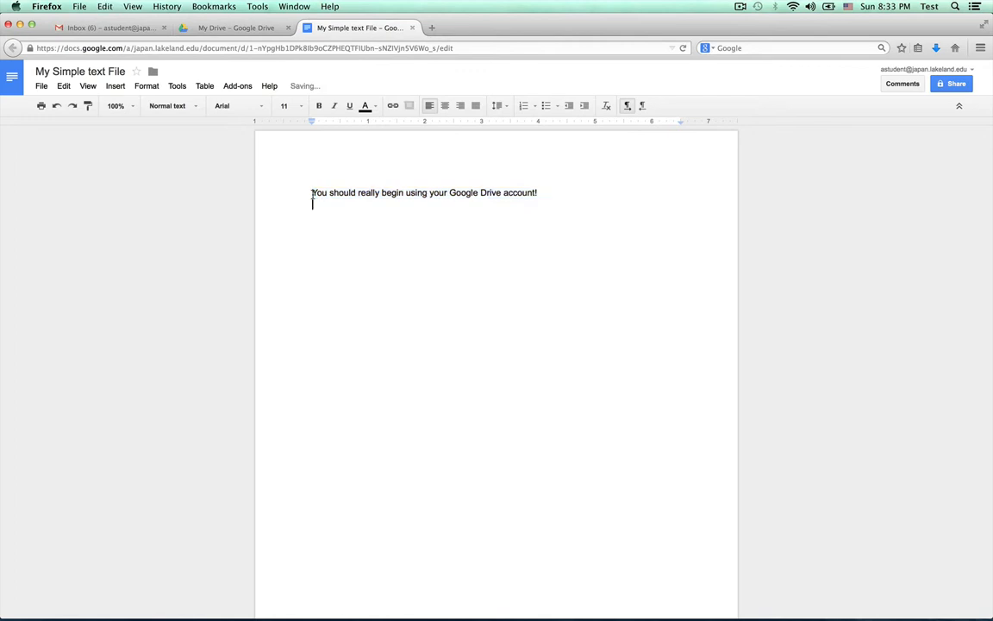
{"action": "key", "text": "super+v"}
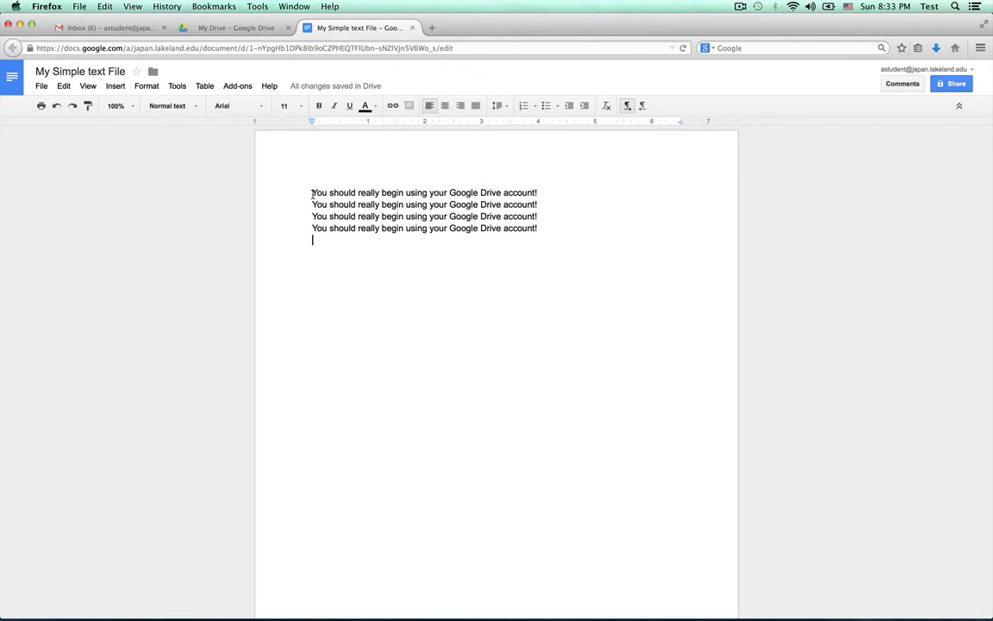
Set the line spacing of all the document's text to double
{"action": "key", "text": "super+a"}
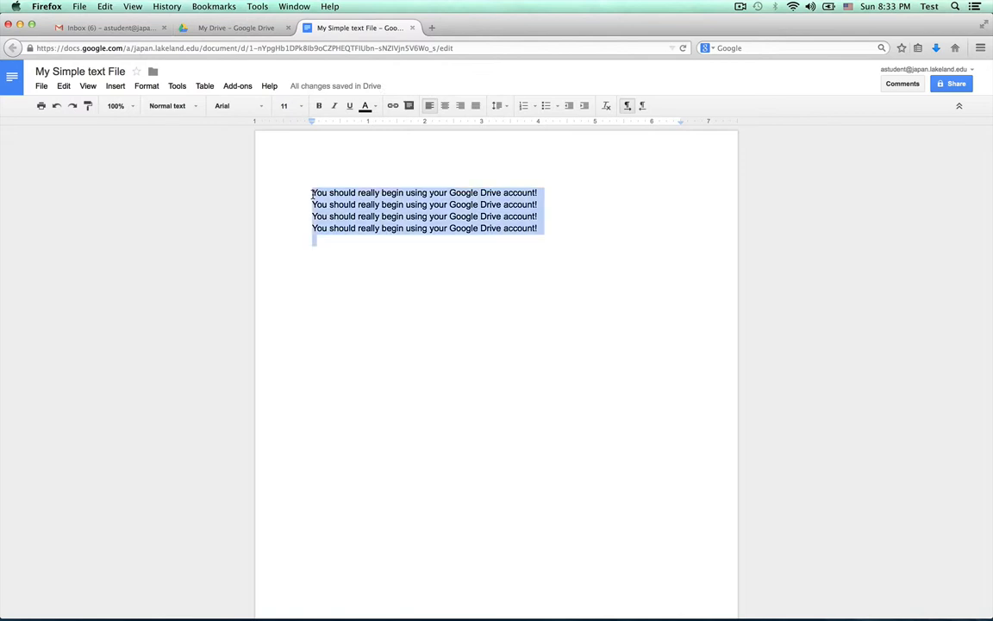
{"action": "left_click", "coordinate": [498, 106]}
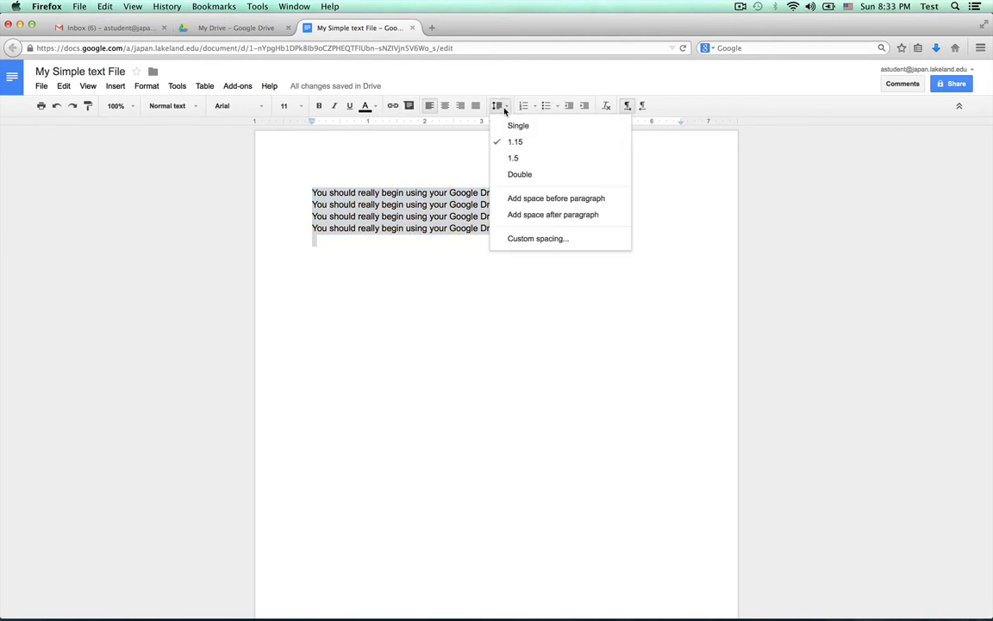
{"action": "left_click", "coordinate": [520, 175]}
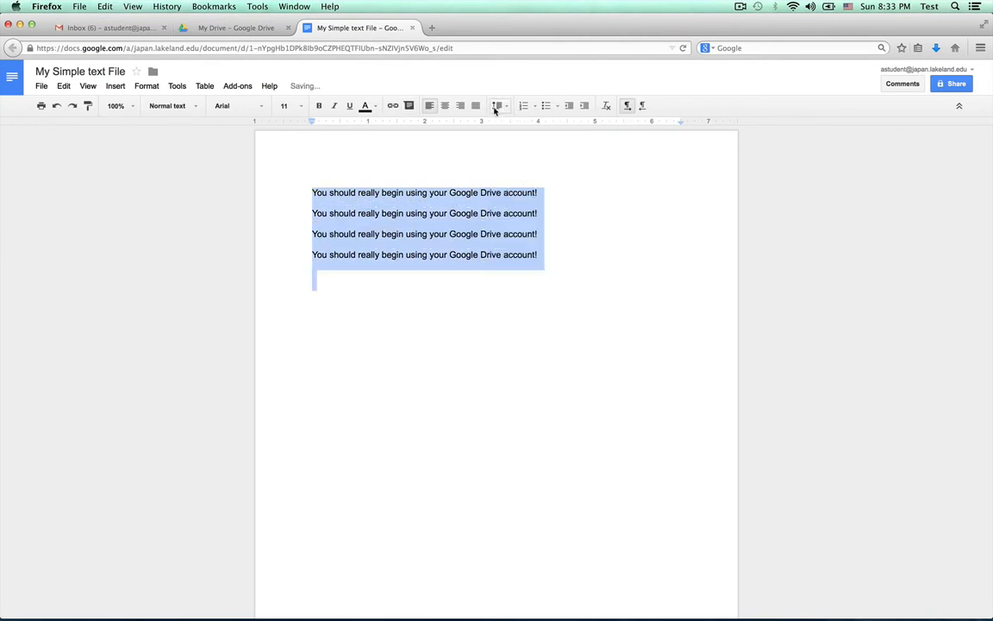
Switch the selected text's line spacing to single and back to double, and clear the selection
{"action": "left_click", "coordinate": [498, 105]}
{"action": "left_click", "coordinate": [516, 125]}
{"action": "left_click", "coordinate": [497, 105]}
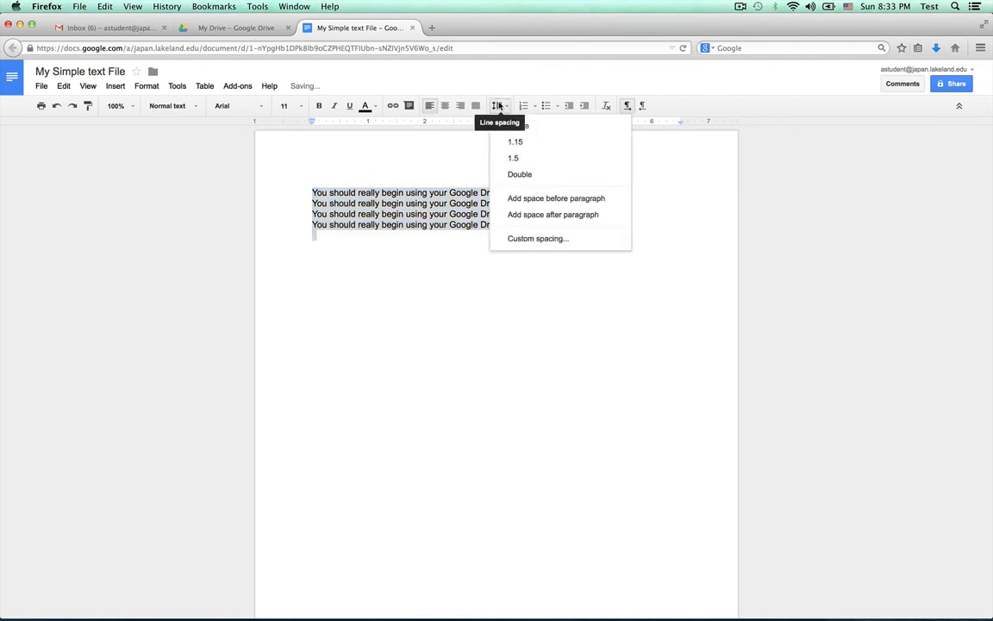
{"action": "left_click", "coordinate": [519, 173]}
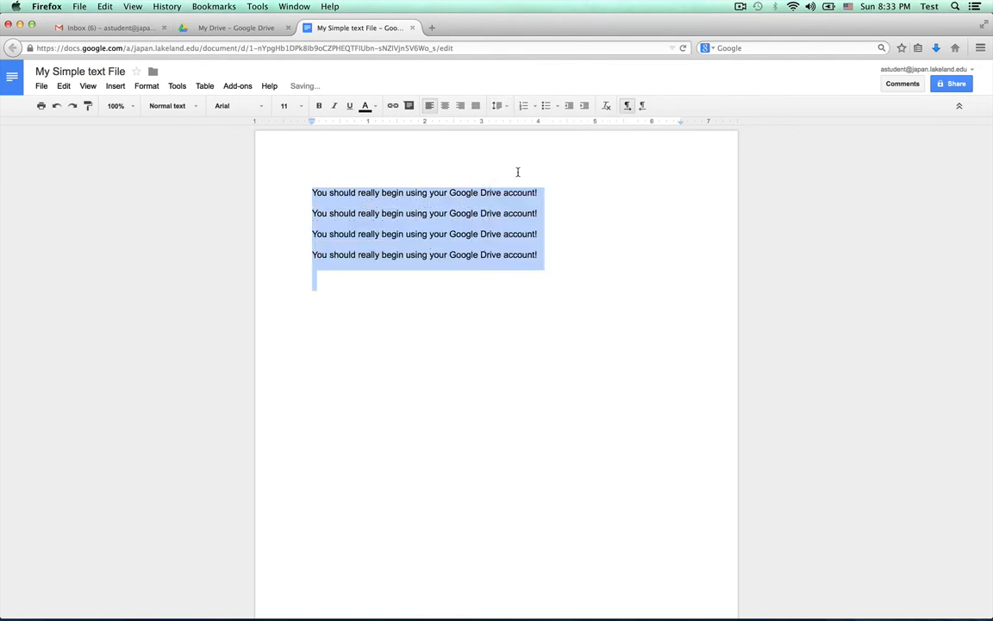
{"action": "left_click", "coordinate": [285, 213]}
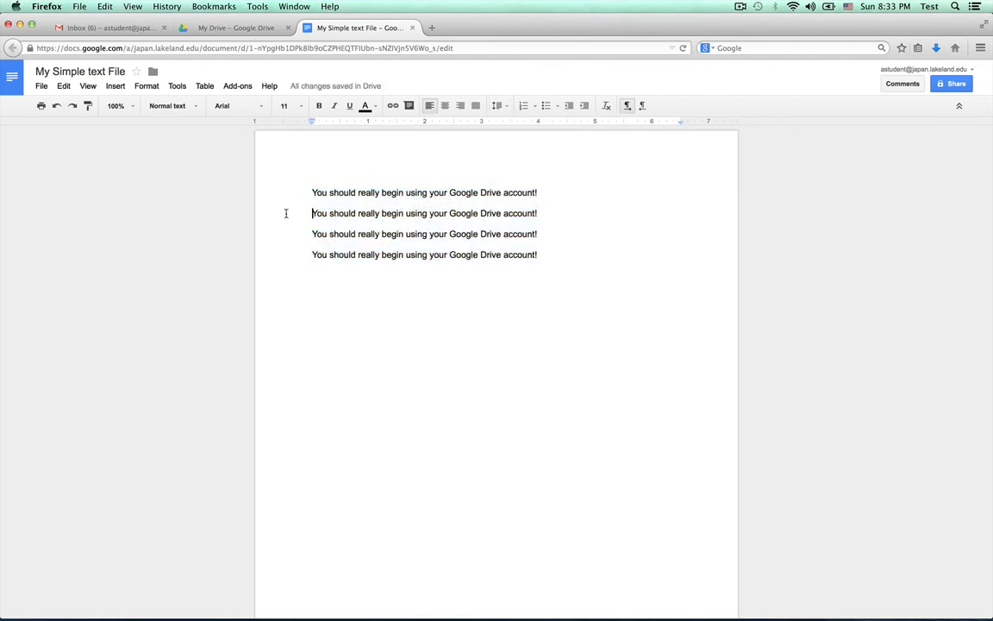
Format the first line of text in Times New Roman at size 12
{"action": "triple_click", "coordinate": [320, 205]}
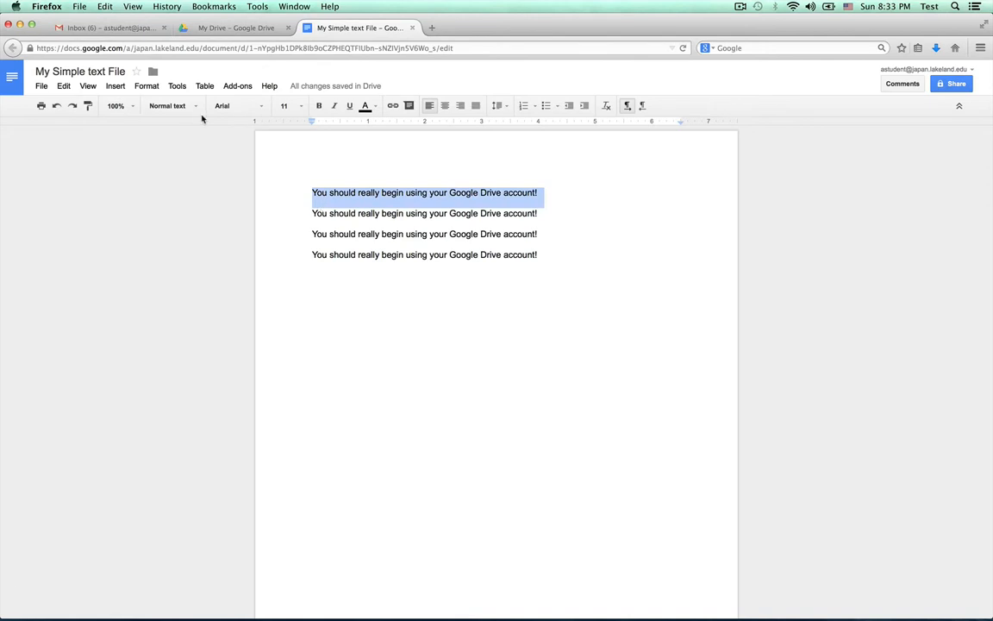
{"action": "left_click", "coordinate": [250, 105]}
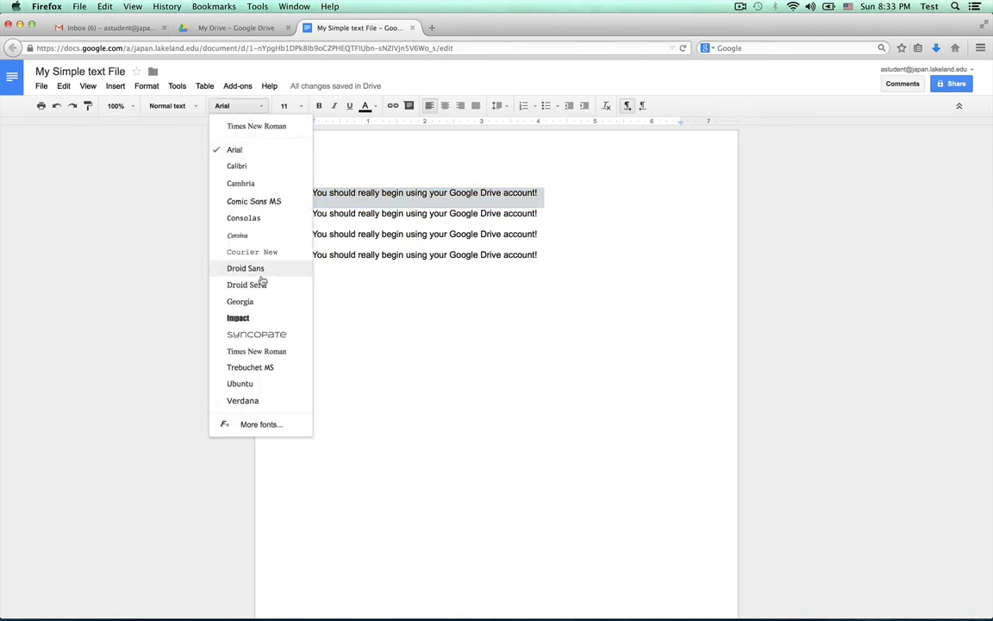
{"action": "left_click", "coordinate": [262, 351]}
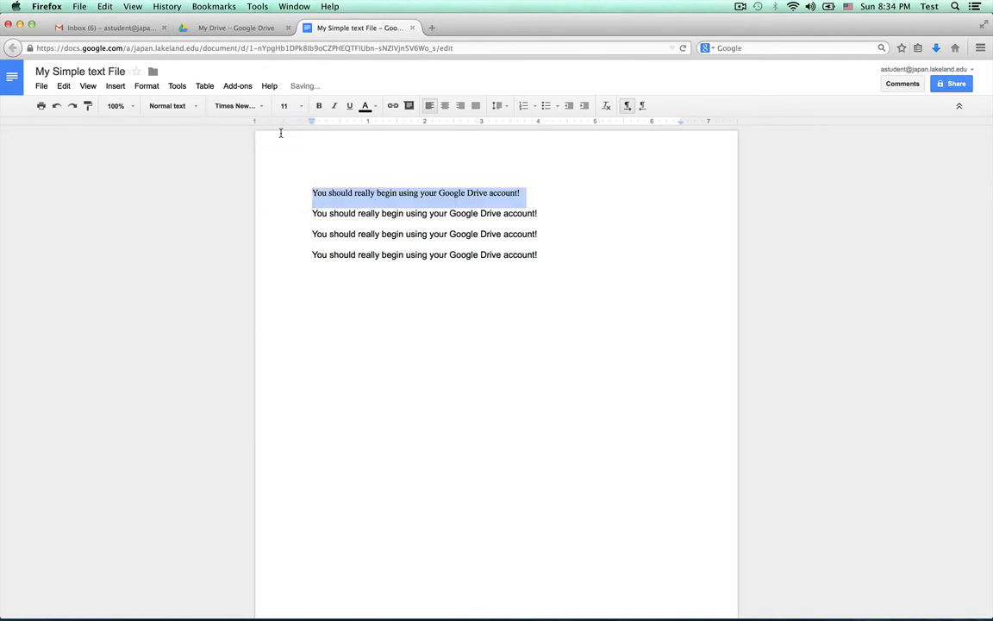
{"action": "left_click", "coordinate": [284, 105]}
{"action": "left_click", "coordinate": [290, 190]}
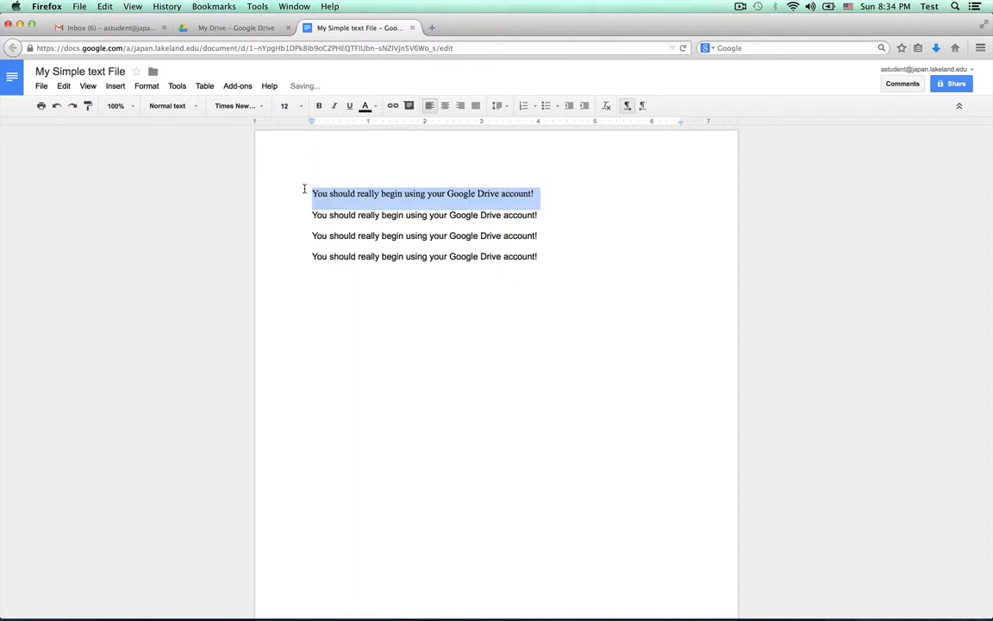
{"action": "left_click", "coordinate": [445, 315]}
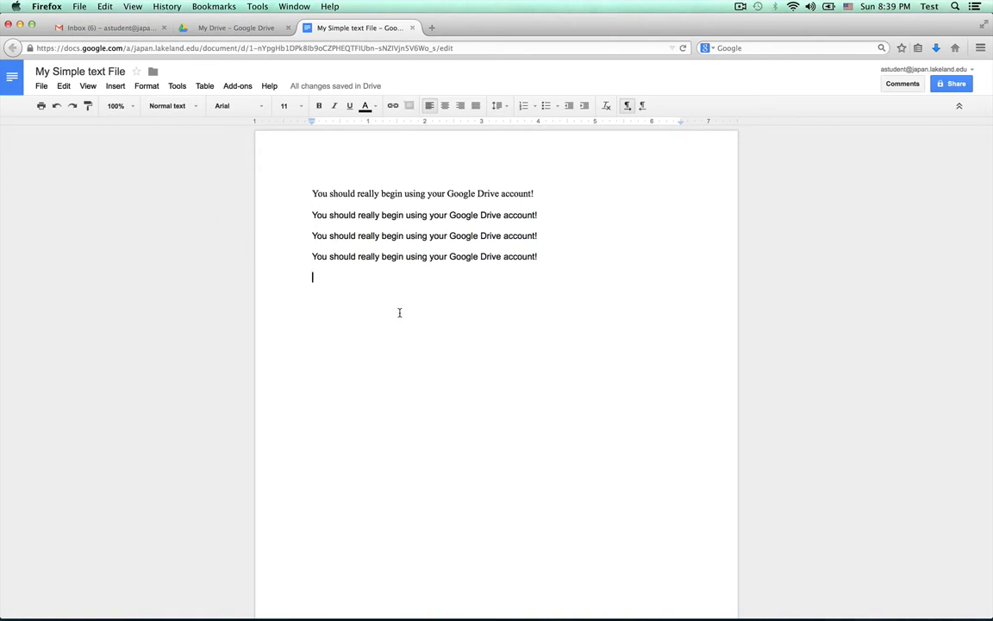
Insert two blank lines above the first sentence and place the cursor on the first blank line
{"action": "left_click", "coordinate": [313, 194]}
{"action": "key", "text": "Return"}
{"action": "key", "text": "Return"}
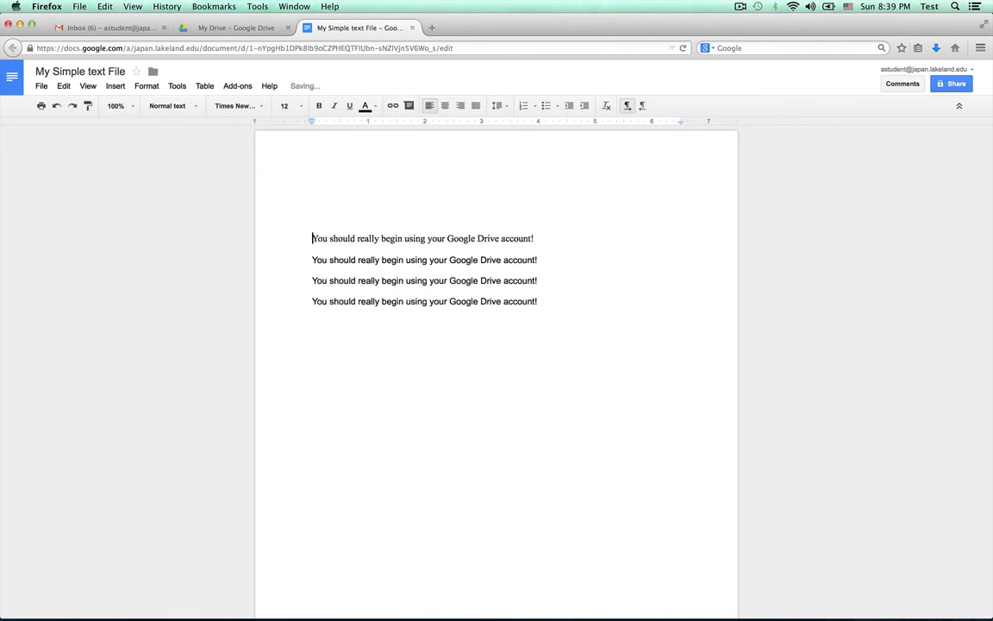
{"action": "left_click", "coordinate": [321, 170]}
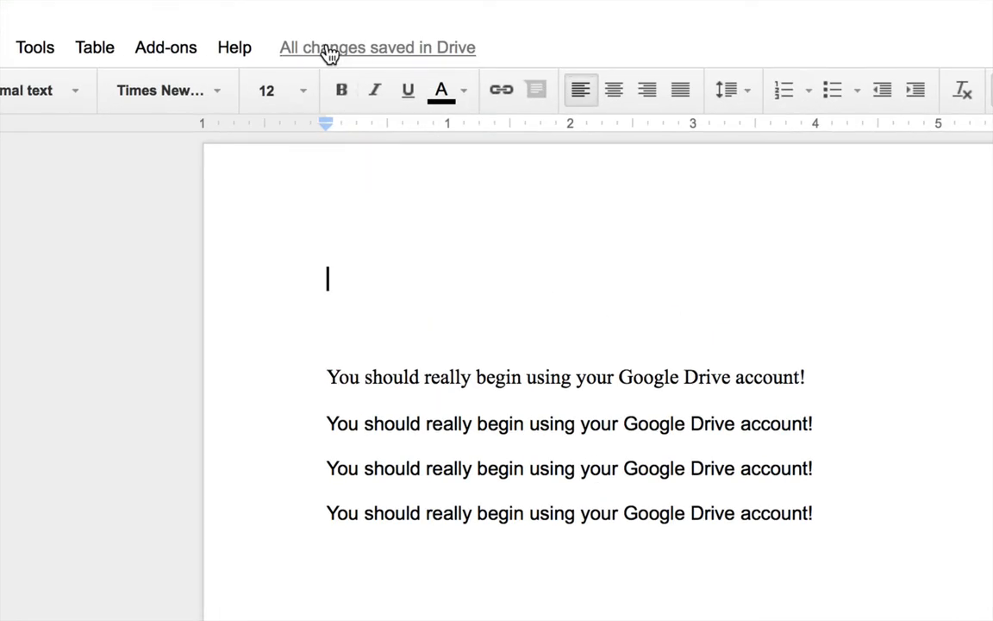
Enter the filler text "kj hlkajsdh khj kjhg skjdfg kjsgfd" on the first blank line to check automatic saving, and delete it
{"action": "mouse_move", "coordinate": [387, 51]}
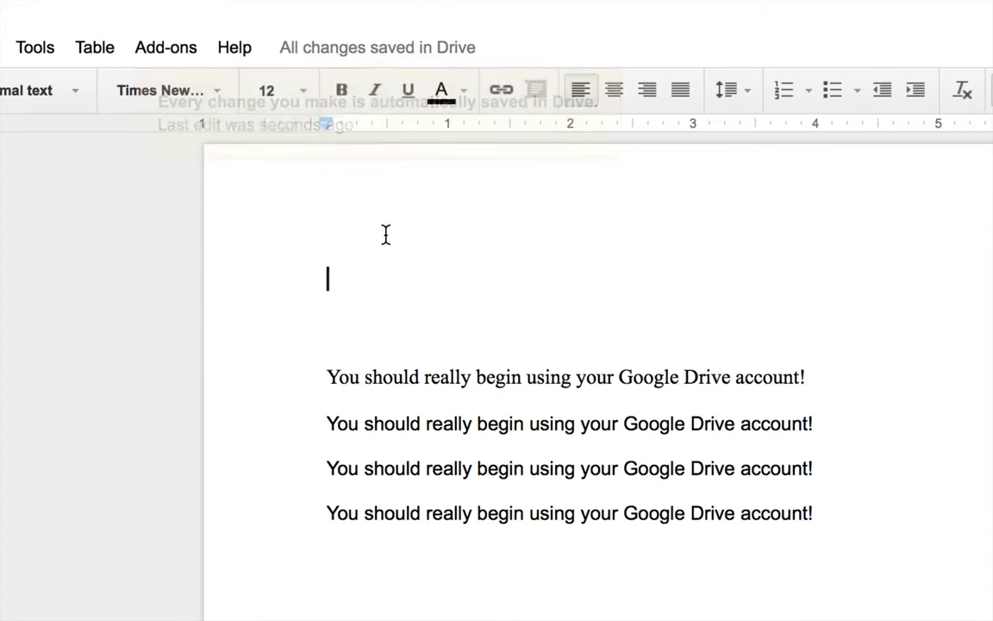
{"action": "type", "text": "kj "}
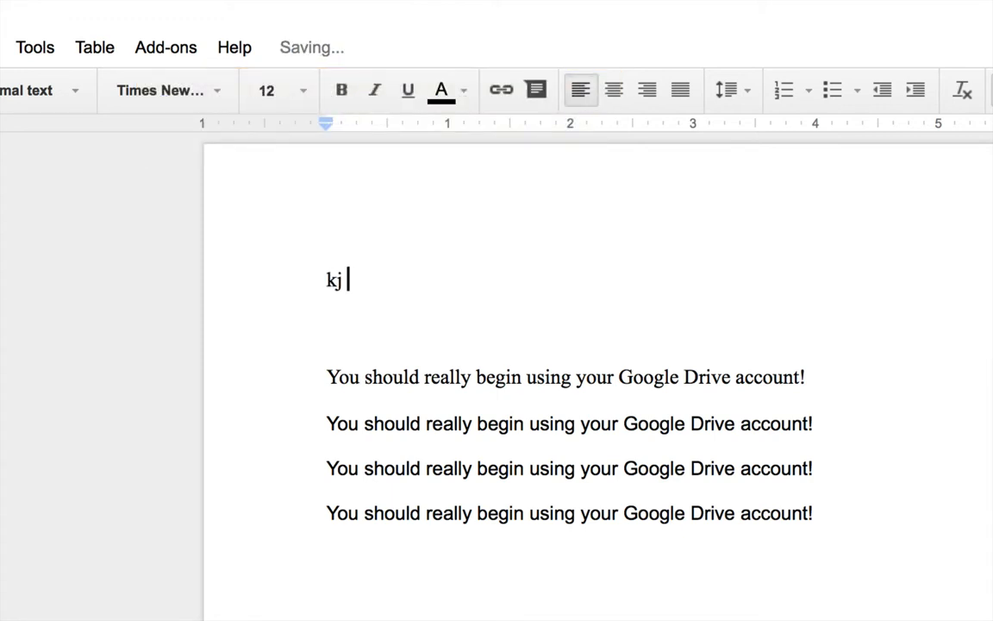
{"action": "type", "text": "hlkajsdh khj kjhg skjdfg kjsgfd"}
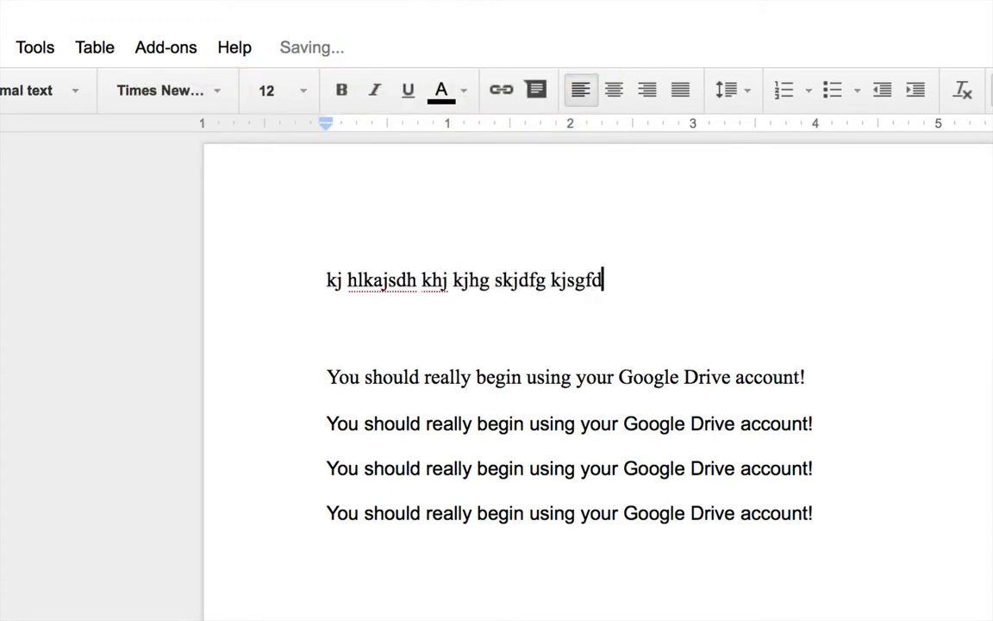
{"action": "mouse_move", "coordinate": [326, 61]}
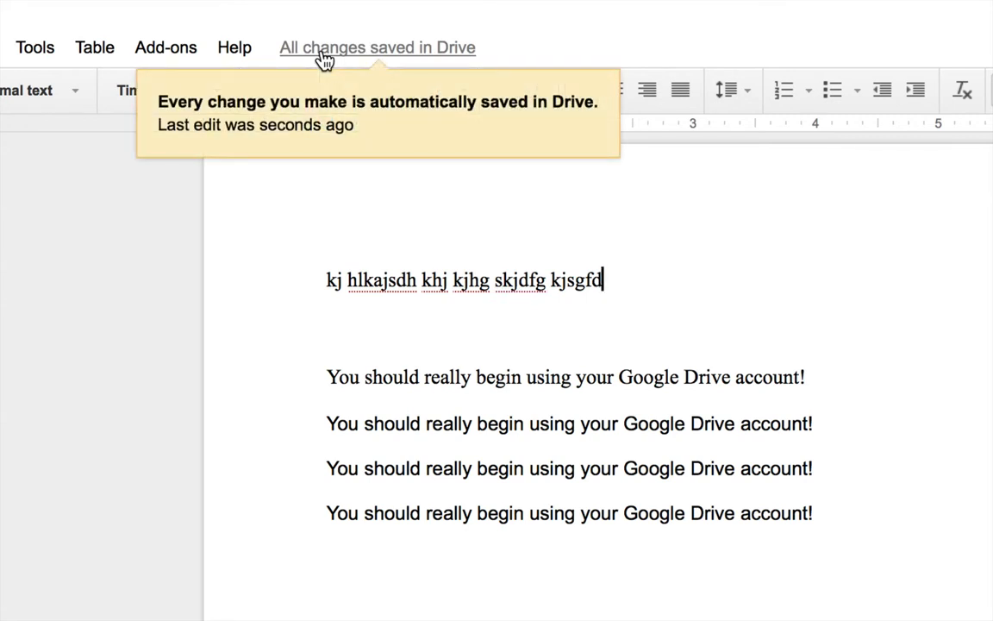
{"action": "triple_click", "coordinate": [325, 282]}
{"action": "key", "text": "BackSpace"}
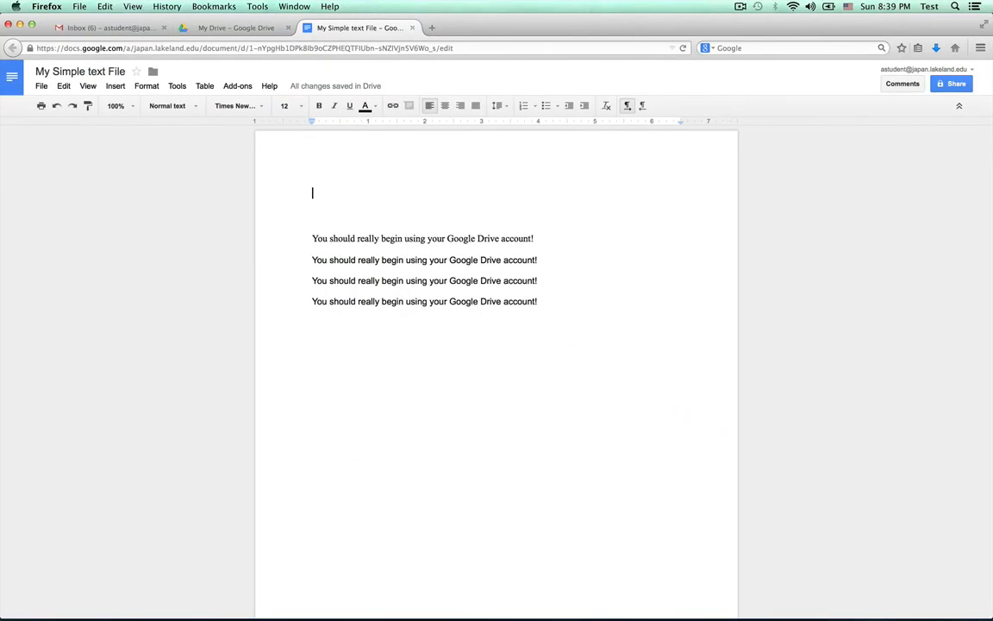
Close the document, reopen My Simple text File from the Drive file list, and delete one blank line above the first sentence
{"action": "key", "text": "super+w"}
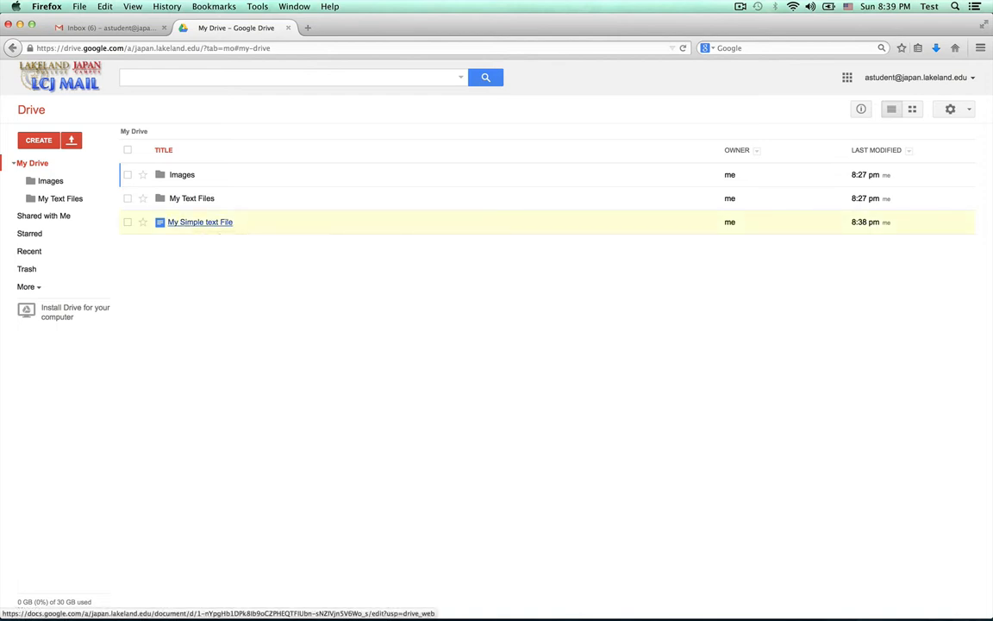
{"action": "left_click", "coordinate": [200, 221]}
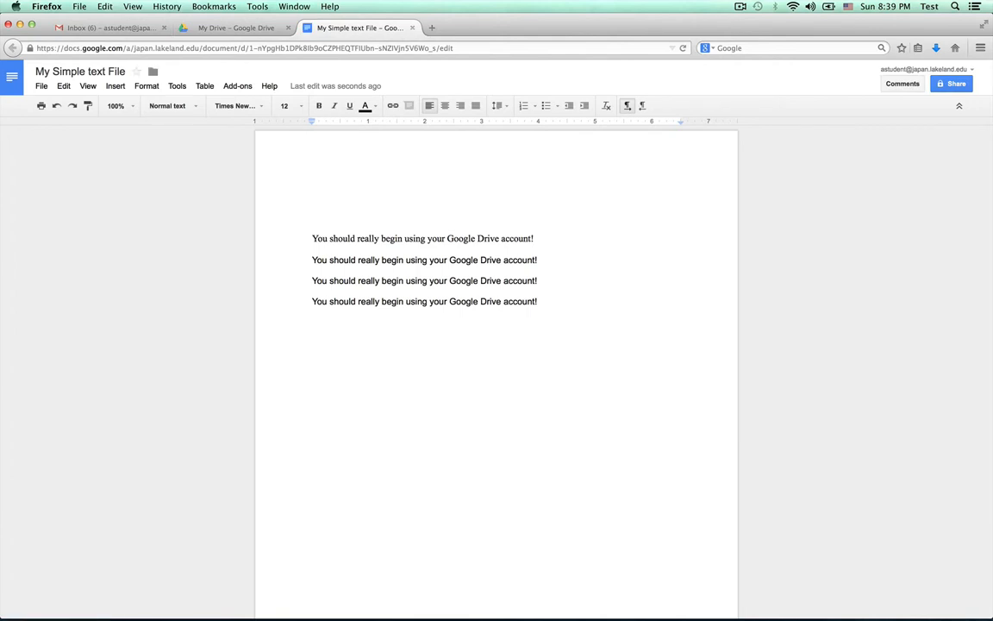
{"action": "key", "text": "shift+Up"}
{"action": "key", "text": "BackSpace"}
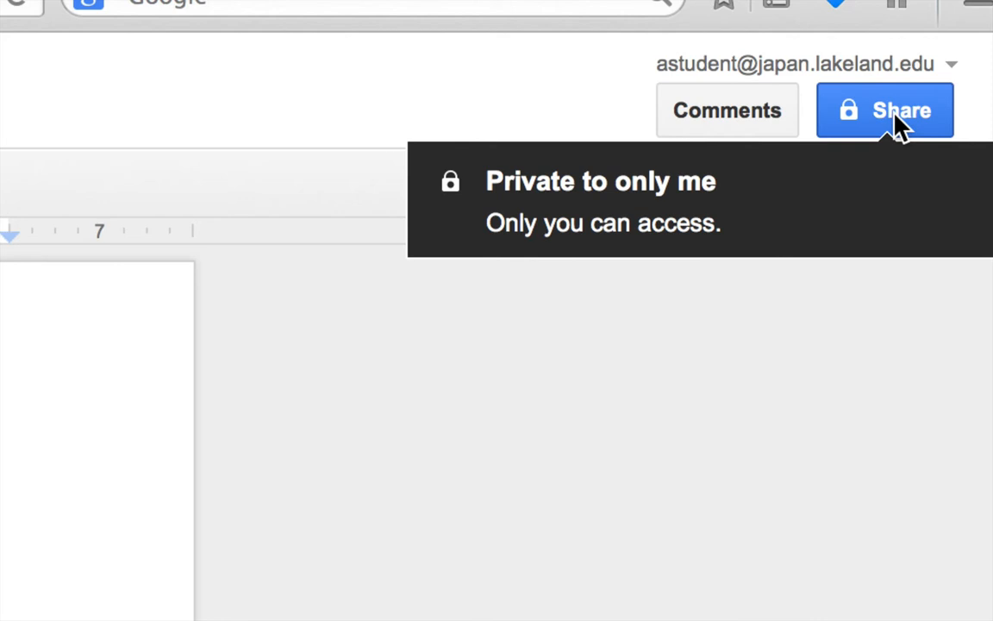
Share the document with the colleague's suggested e-mail address, with edit access and e-mail notification, and finish the sharing settings
{"action": "left_click", "coordinate": [897, 121]}
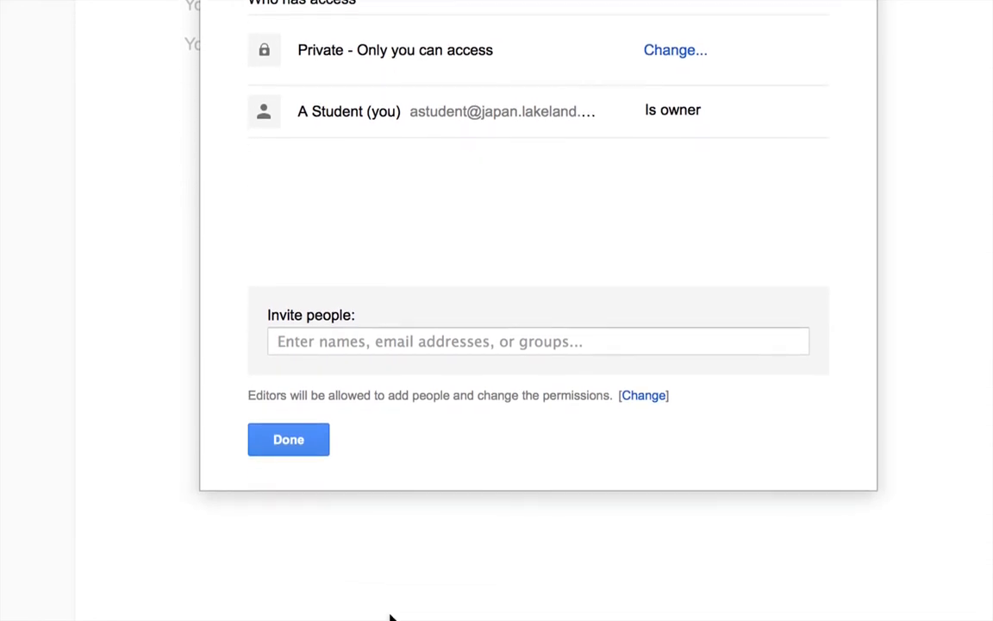
{"action": "left_click", "coordinate": [410, 346]}
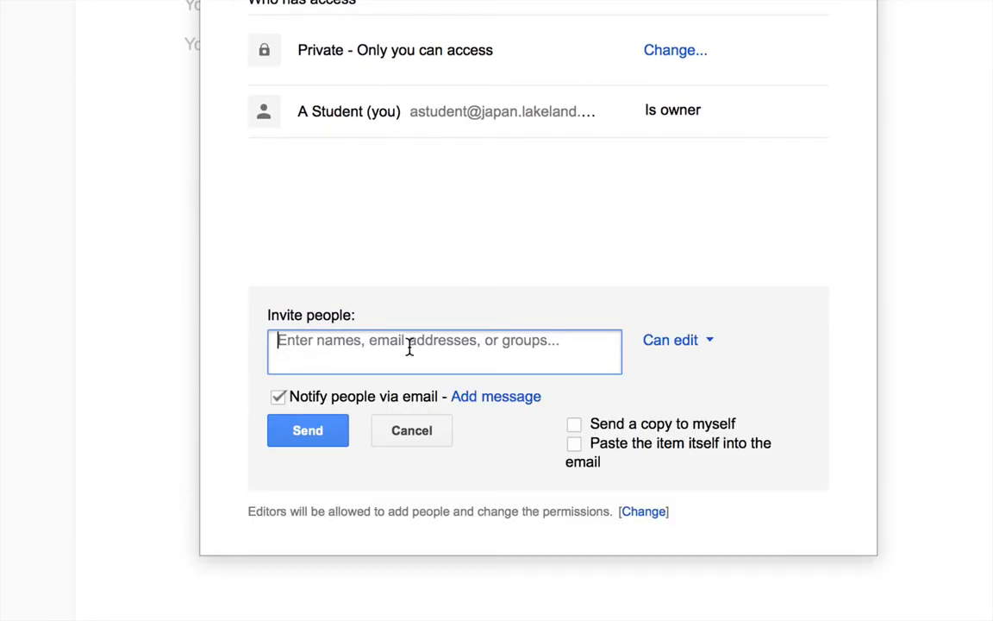
{"action": "type", "text": "poza"}
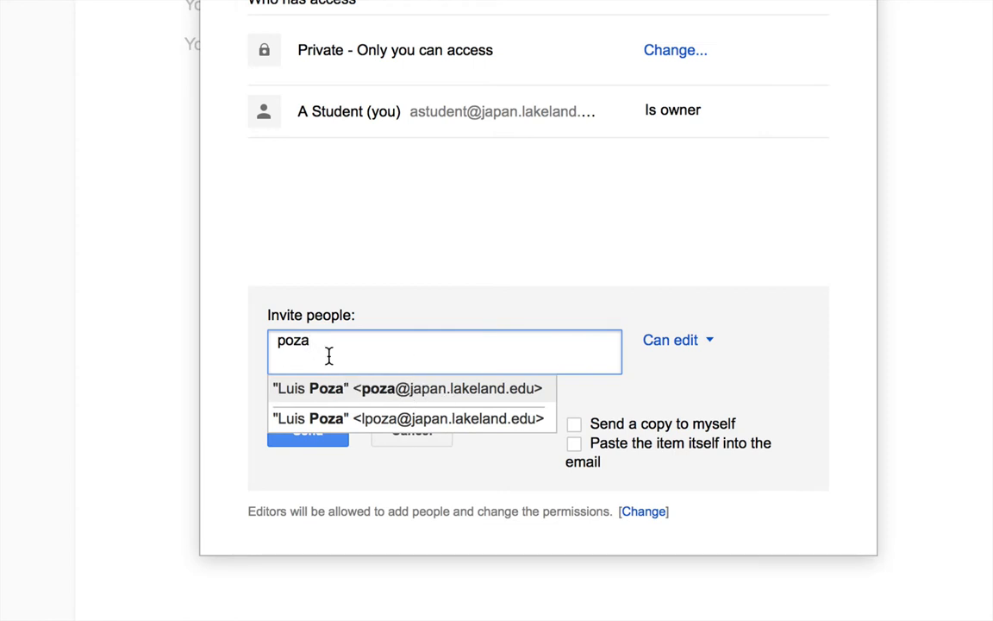
{"action": "left_click", "coordinate": [375, 393]}
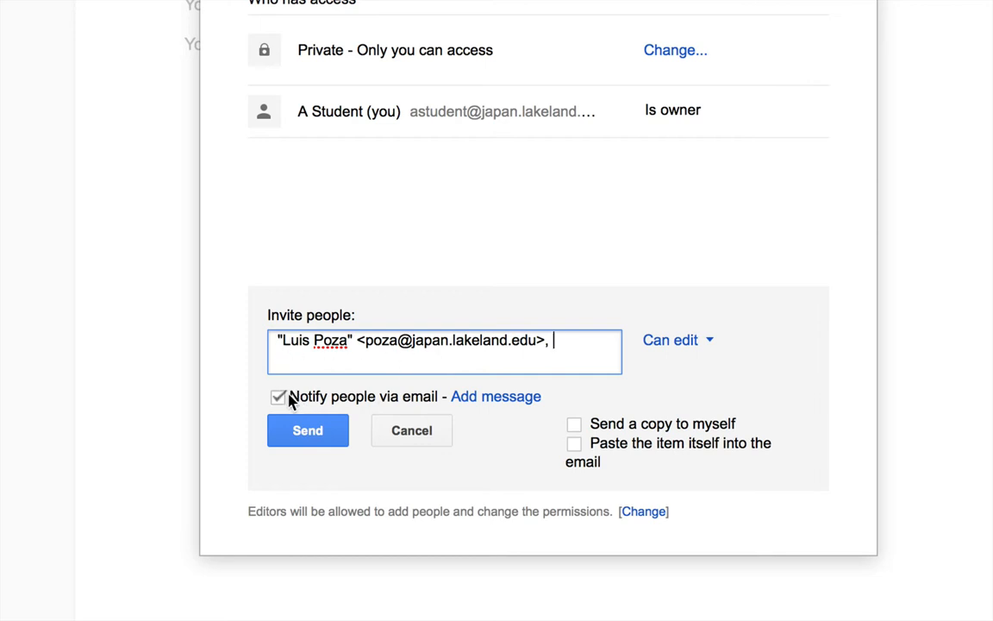
{"action": "left_click", "coordinate": [308, 434]}
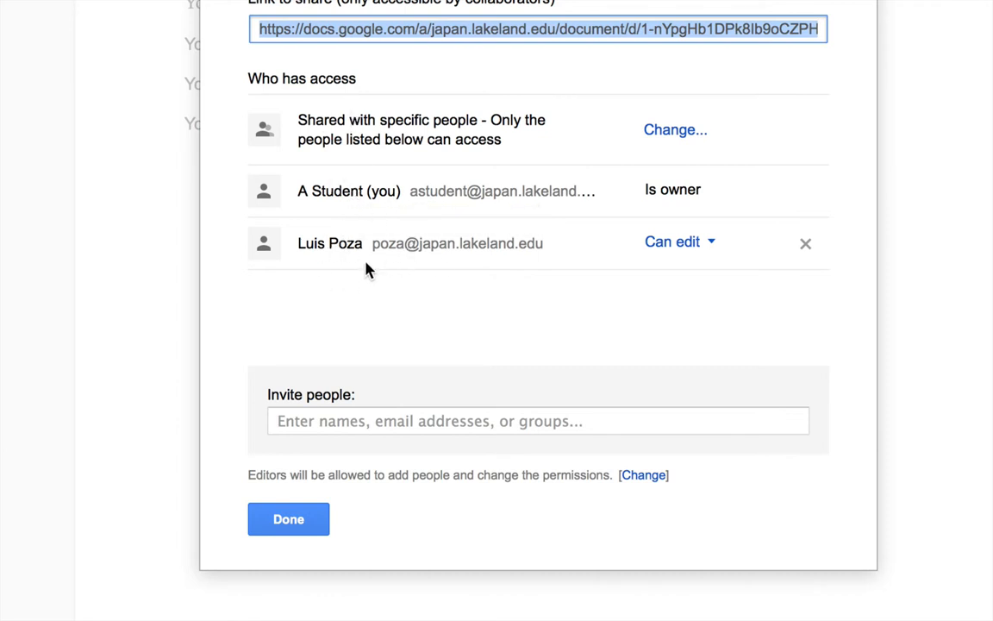
{"action": "left_click", "coordinate": [288, 518]}
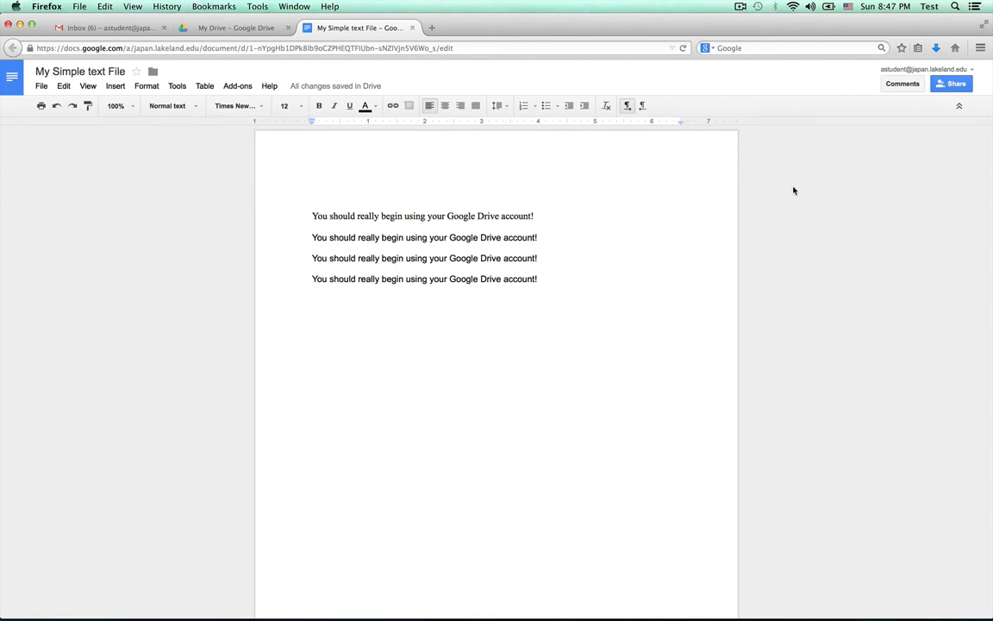
Narrow the document window to reveal the colleague's mail in Safari, and open the shared My Simple text File from its notification message
{"action": "left_click_drag", "start_coordinate": [980, 191], "coordinate": [513, 217]}
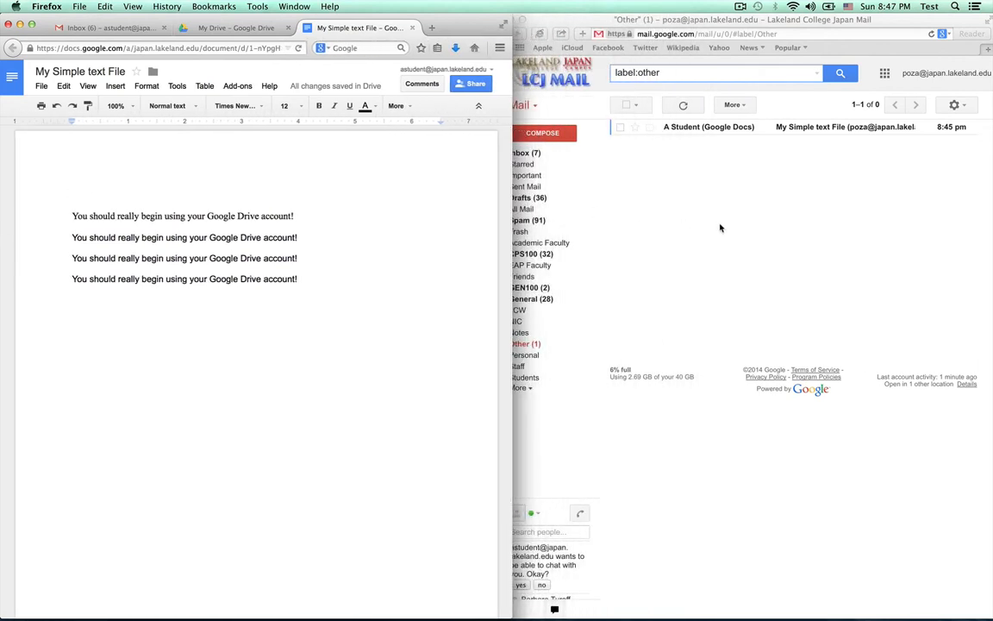
{"action": "left_click", "coordinate": [648, 203]}
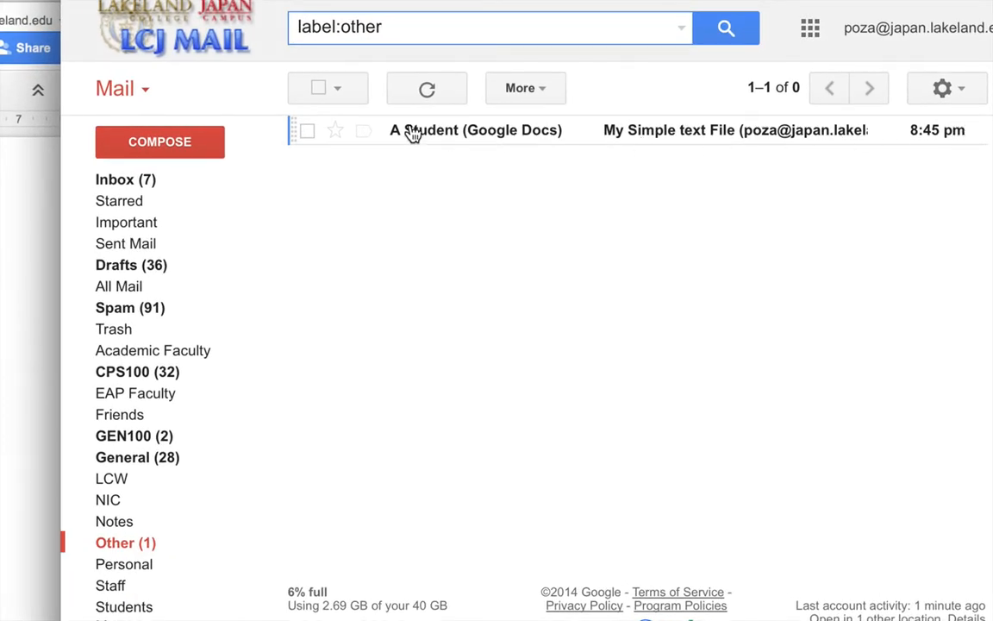
{"action": "mouse_move", "coordinate": [474, 134]}
{"action": "left_click", "coordinate": [680, 139]}
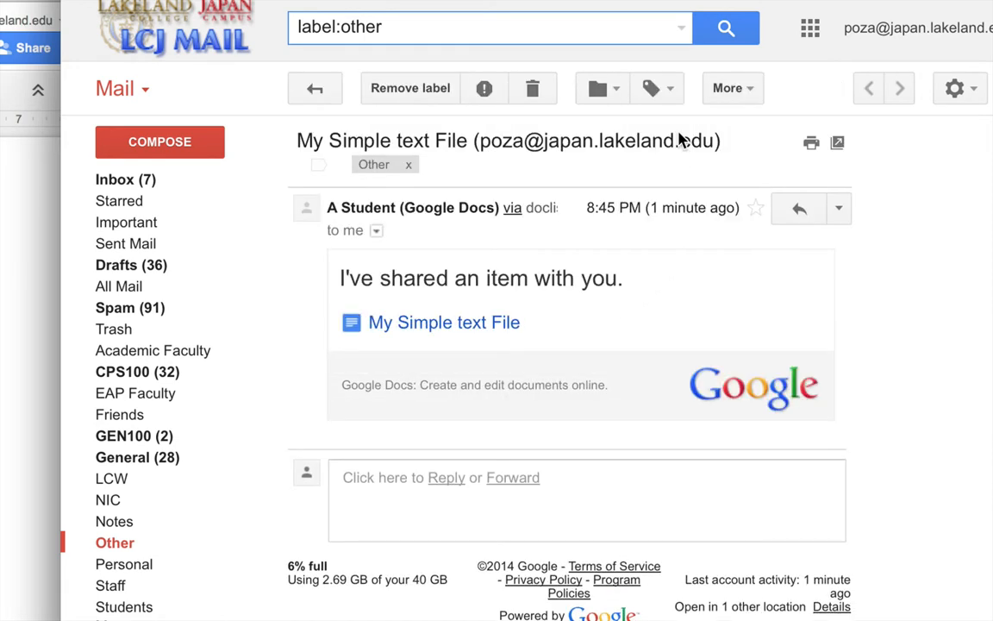
{"action": "left_click", "coordinate": [443, 324]}
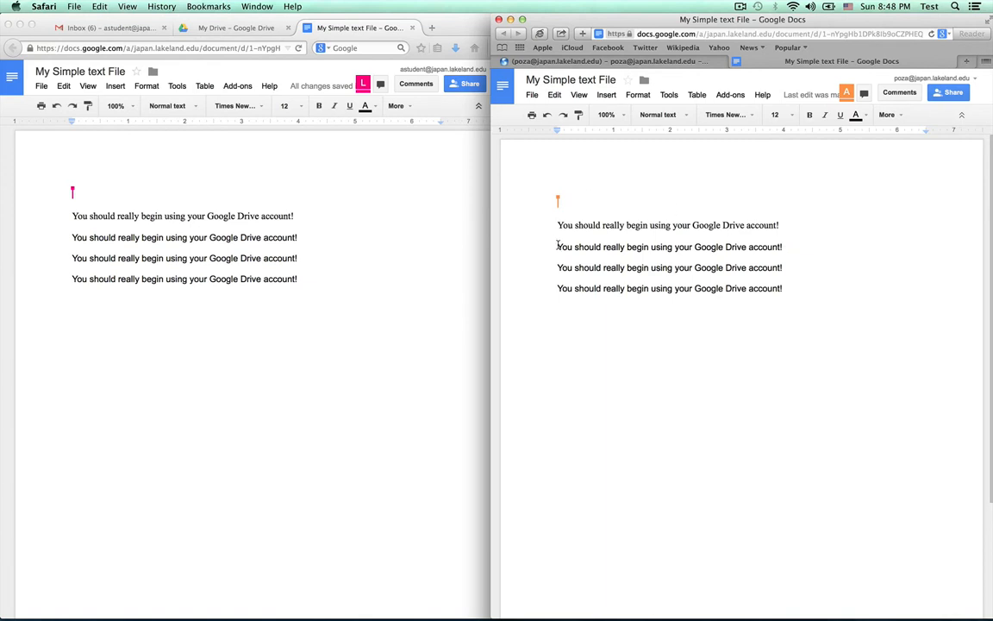
In the colleague's copy of the document, replace the word "should" in the second sentence with "may"
{"action": "left_click_drag", "start_coordinate": [557, 247], "coordinate": [781, 246]}
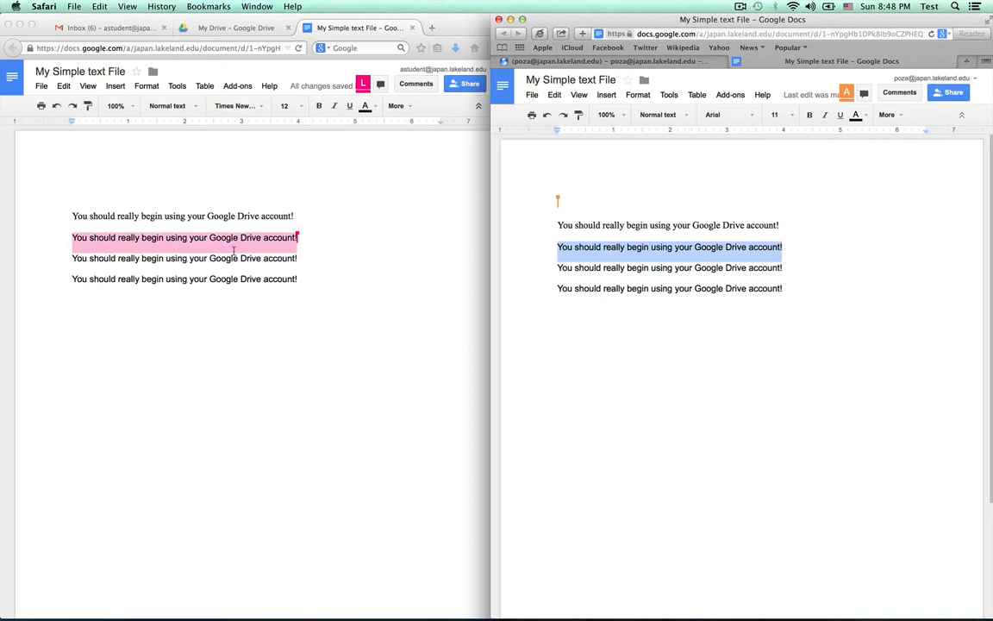
{"action": "double_click", "coordinate": [592, 248]}
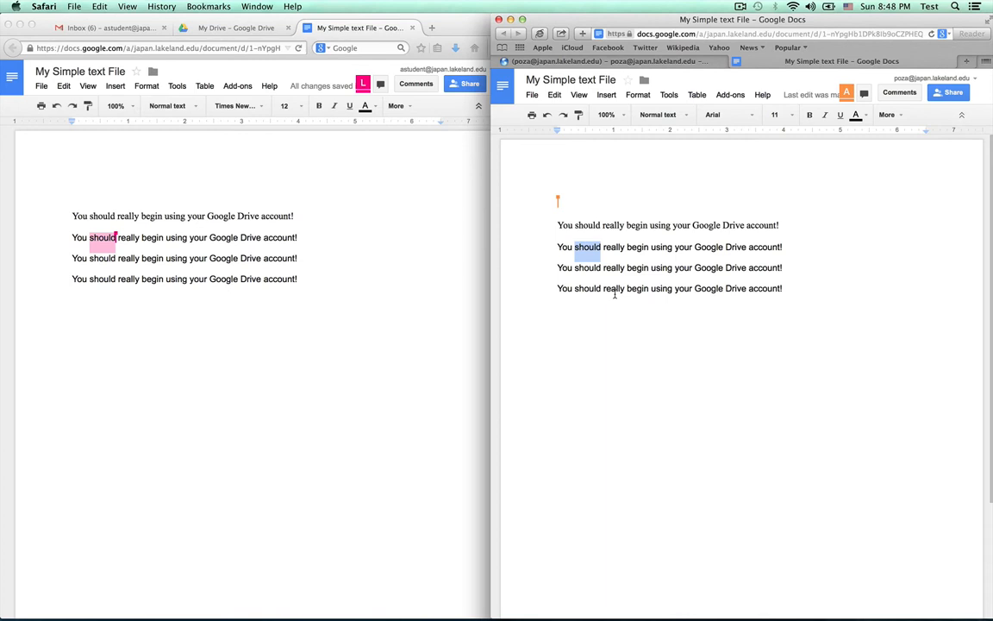
{"action": "type", "text": "may"}
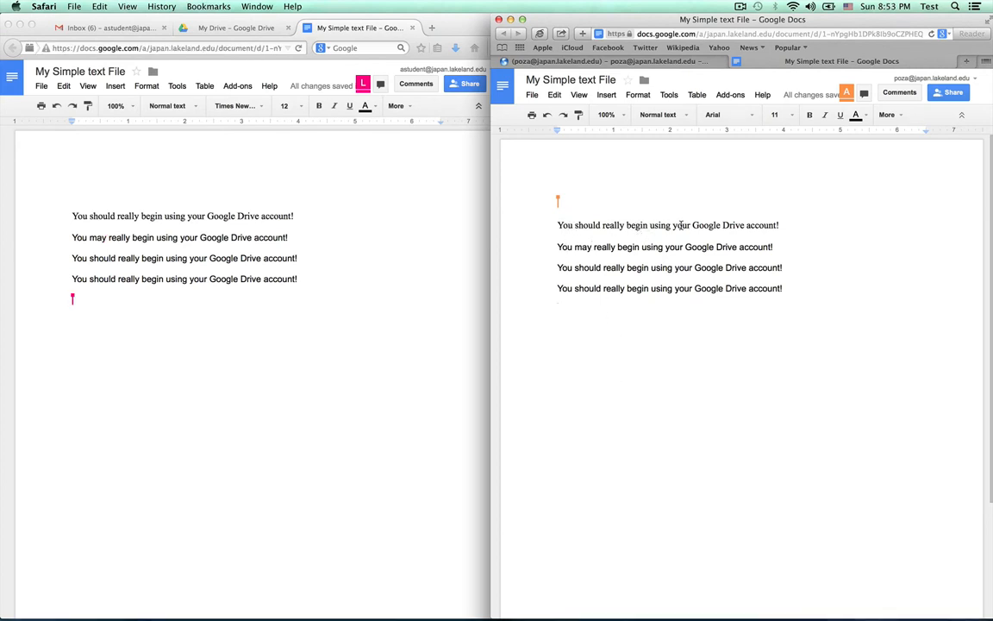
Add the comment "You really should!" to the words "your Google Drive account" in the first sentence of the colleague's copy
{"action": "left_click_drag", "start_coordinate": [673, 225], "coordinate": [755, 227]}
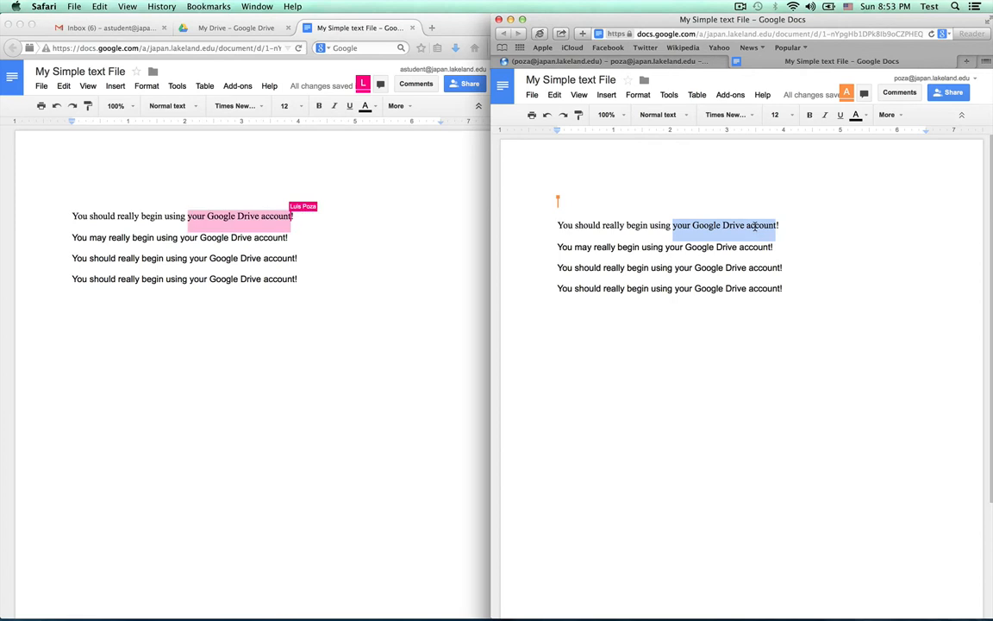
{"action": "left_click", "coordinate": [608, 96]}
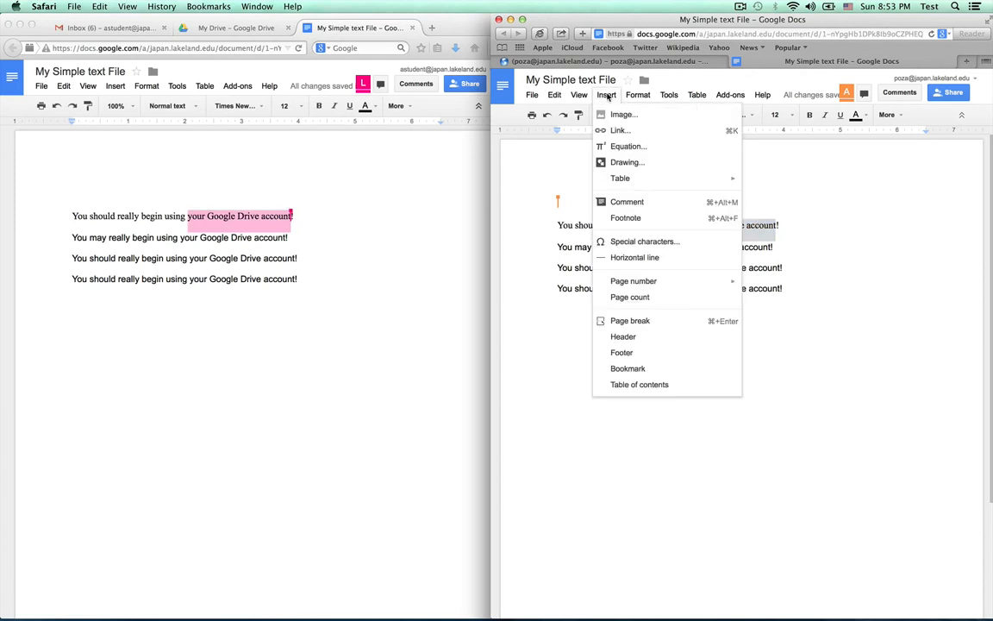
{"action": "left_click", "coordinate": [629, 202]}
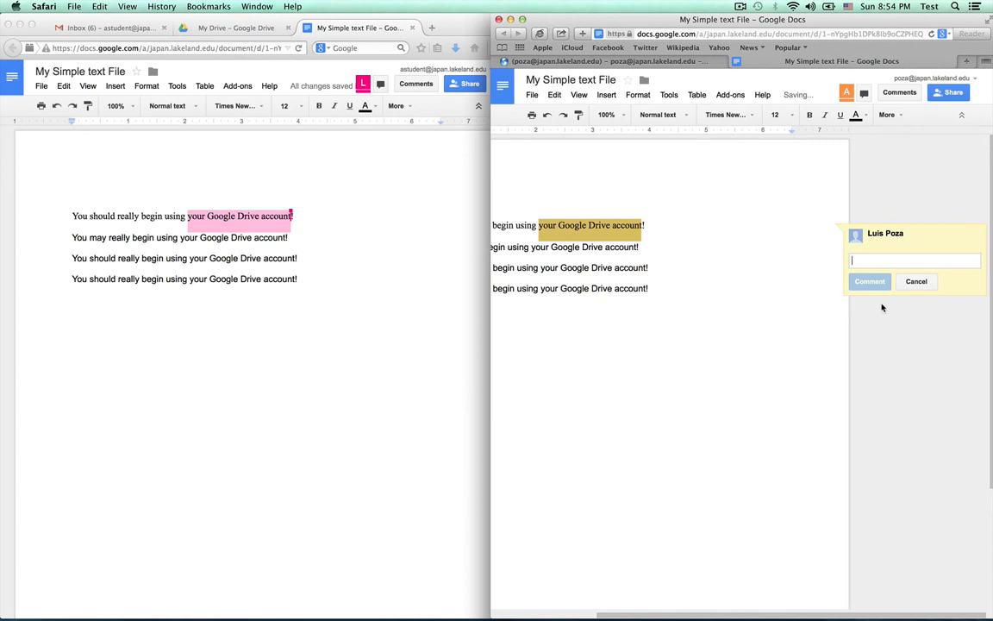
{"action": "type", "text": "Yo"}
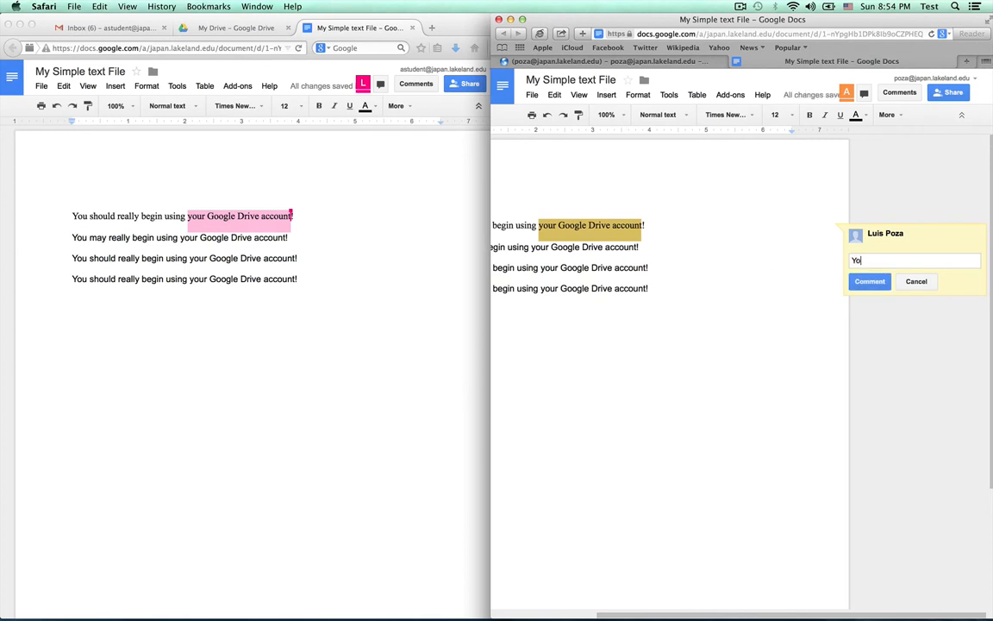
{"action": "type", "text": "u really should!"}
{"action": "left_click", "coordinate": [869, 281]}
Check the comment in both windows and reply "OK, I will!" to it from the student's Firefox window
{"action": "left_click", "coordinate": [371, 353]}
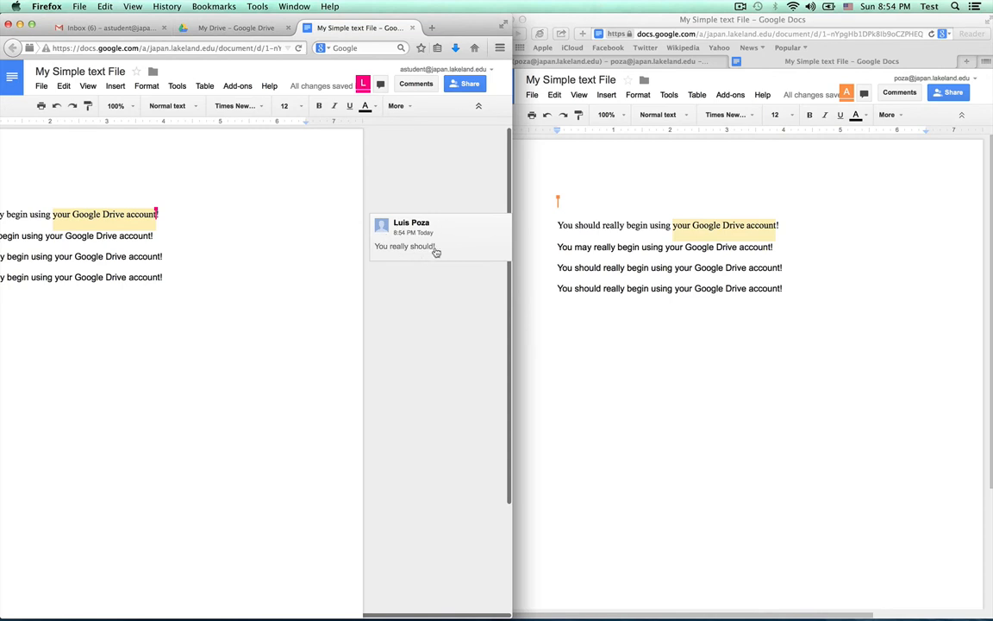
{"action": "left_click", "coordinate": [670, 312]}
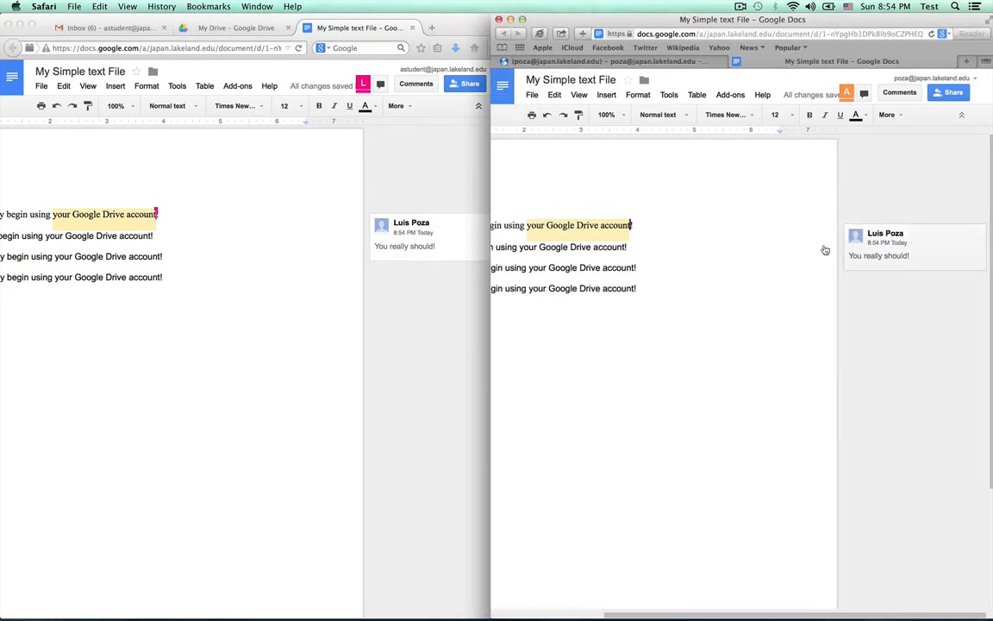
{"action": "left_click", "coordinate": [237, 321]}
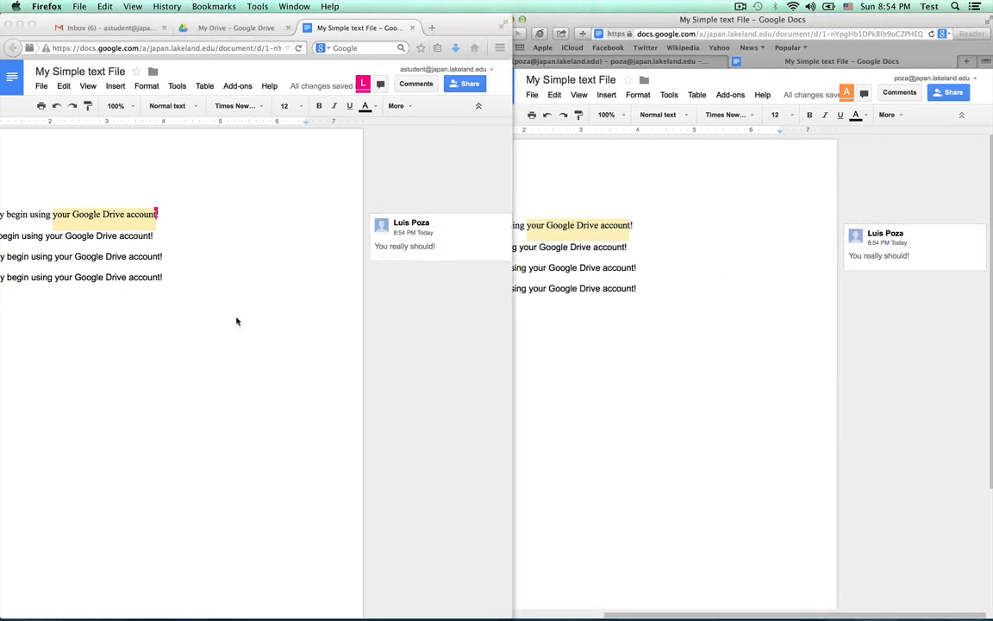
{"action": "left_click", "coordinate": [414, 239]}
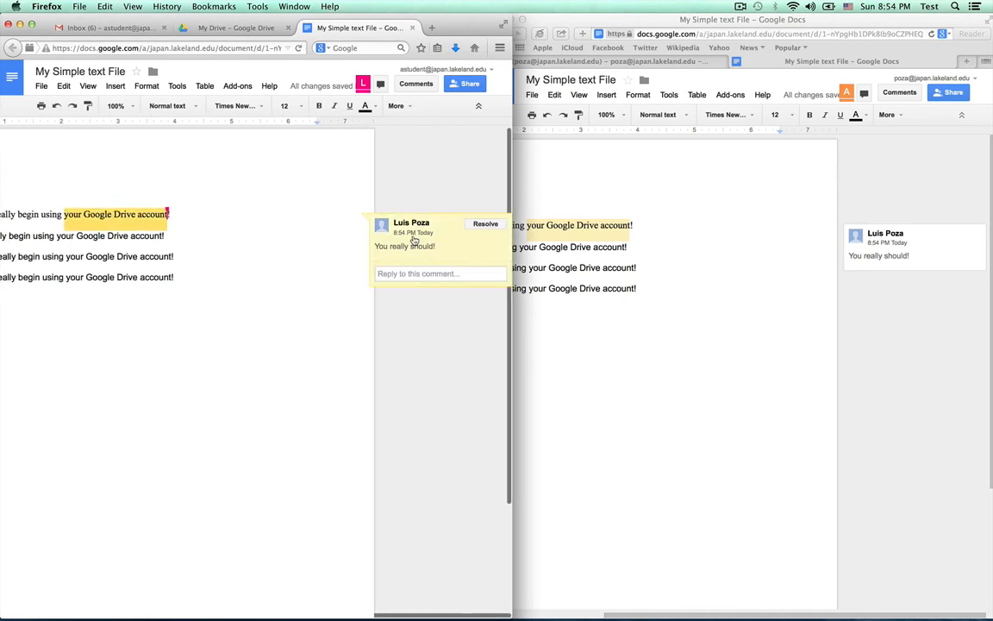
{"action": "left_click", "coordinate": [405, 273]}
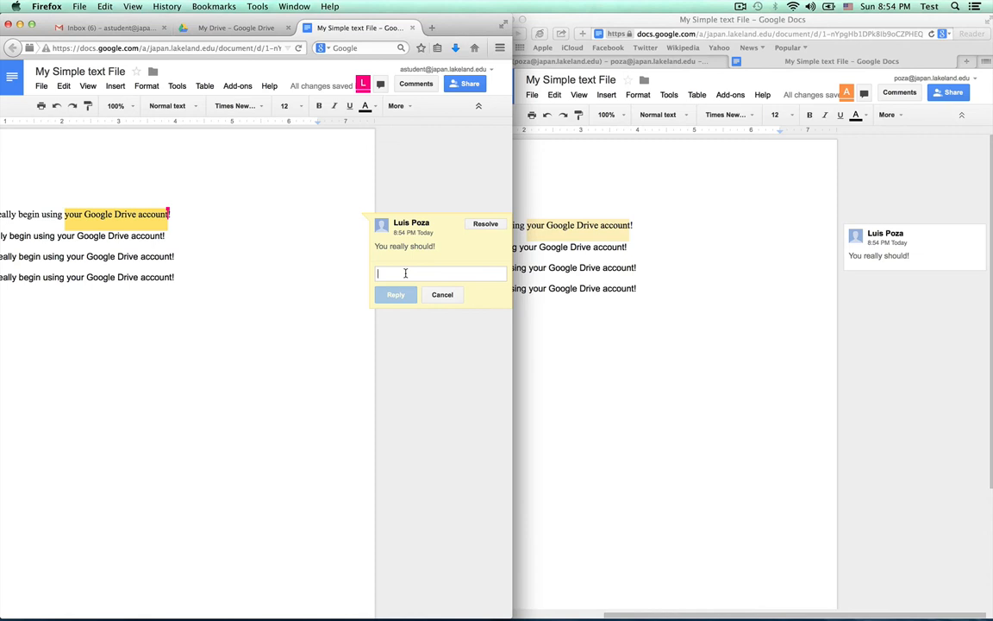
{"action": "type", "text": "OK, I will"}
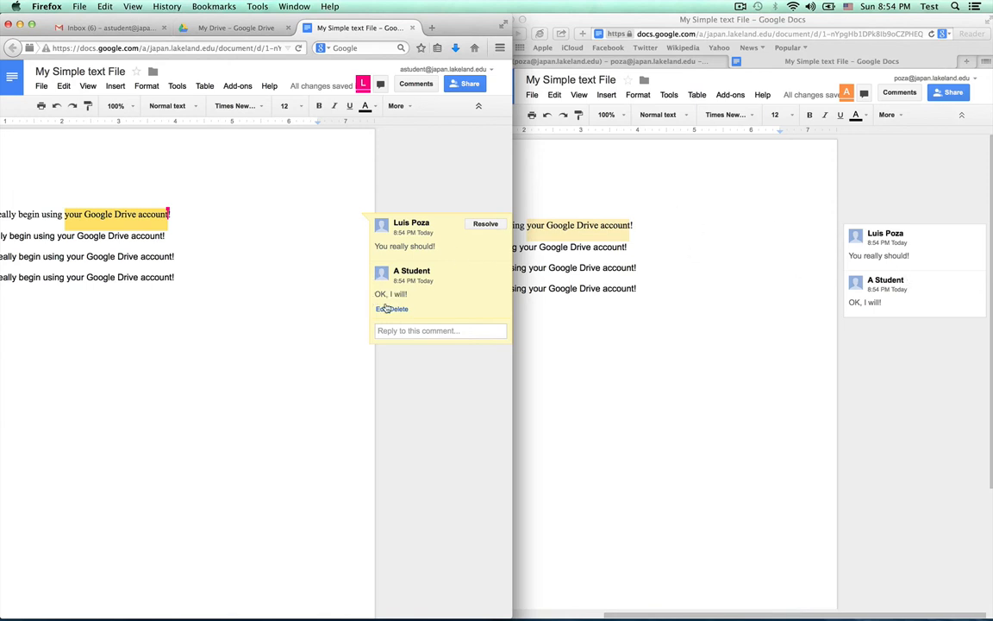
{"action": "left_click", "coordinate": [343, 350]}
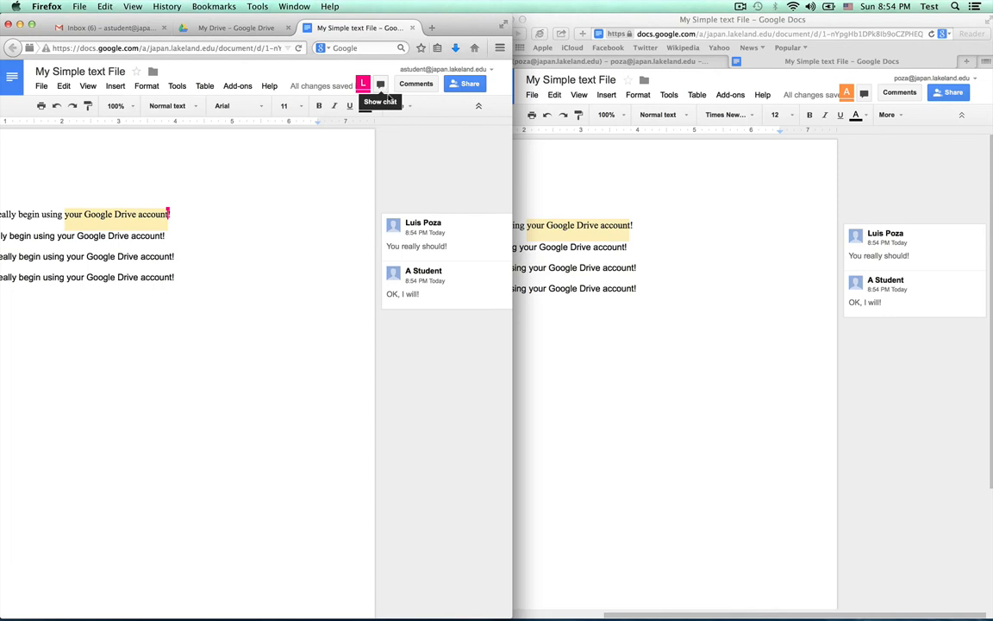
Resolve the comment thread from the student's window, then view the document's comment history and close it
{"action": "left_click", "coordinate": [467, 270]}
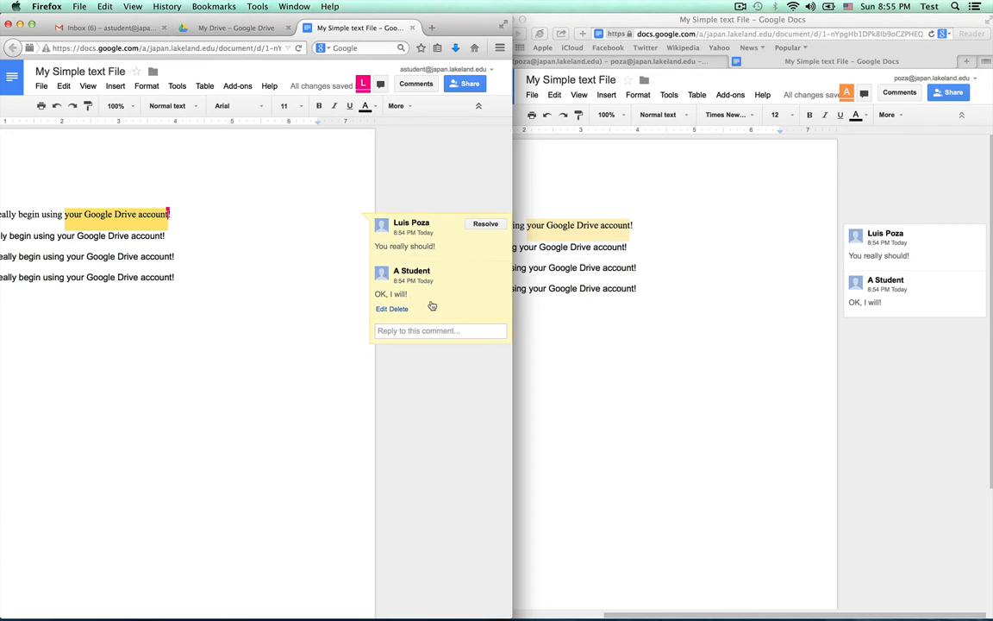
{"action": "left_click", "coordinate": [485, 225]}
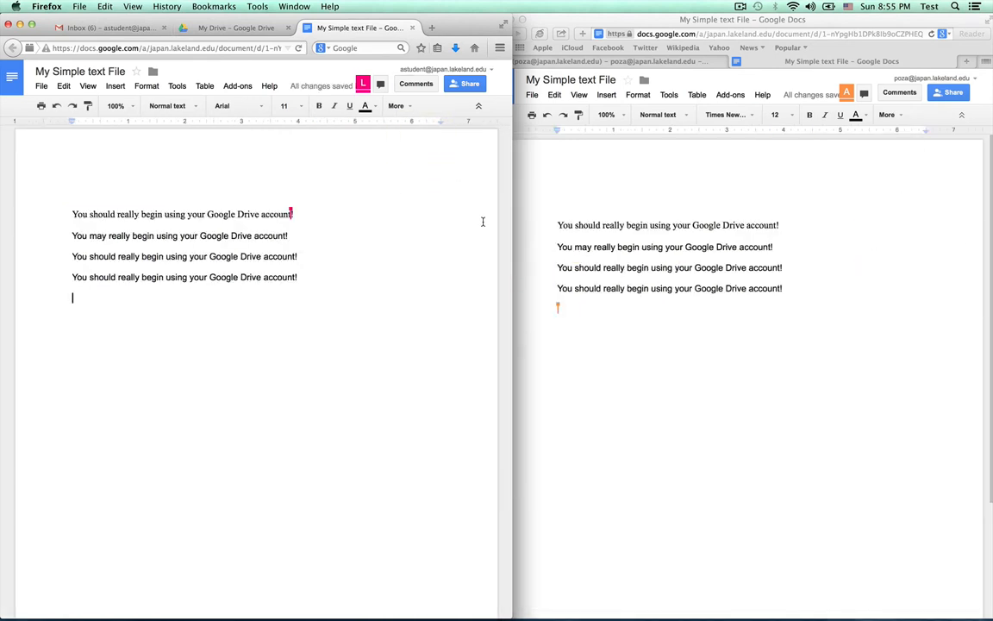
{"action": "left_click", "coordinate": [417, 84]}
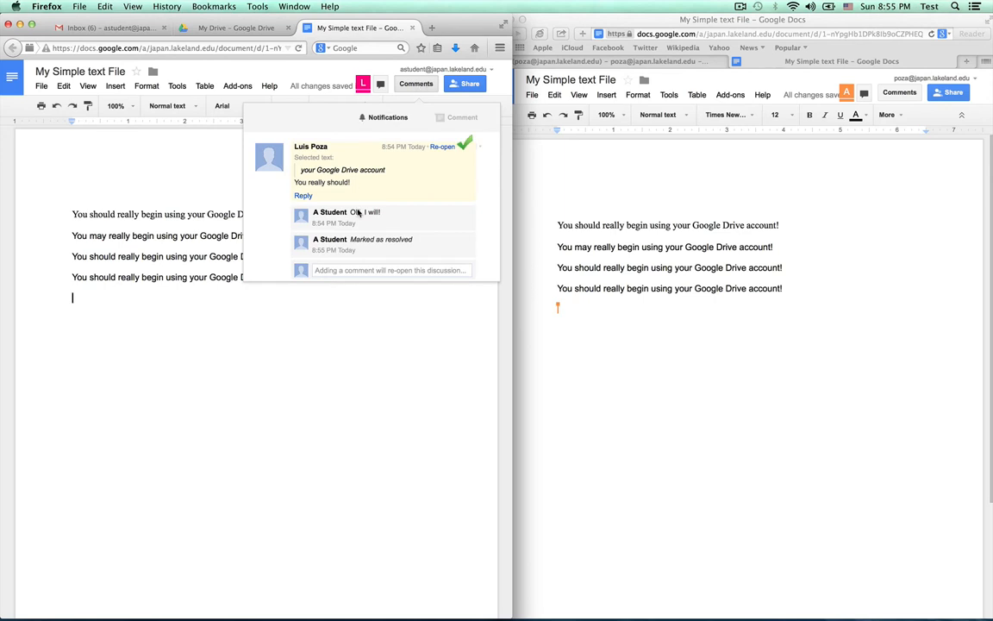
{"action": "left_click", "coordinate": [423, 83]}
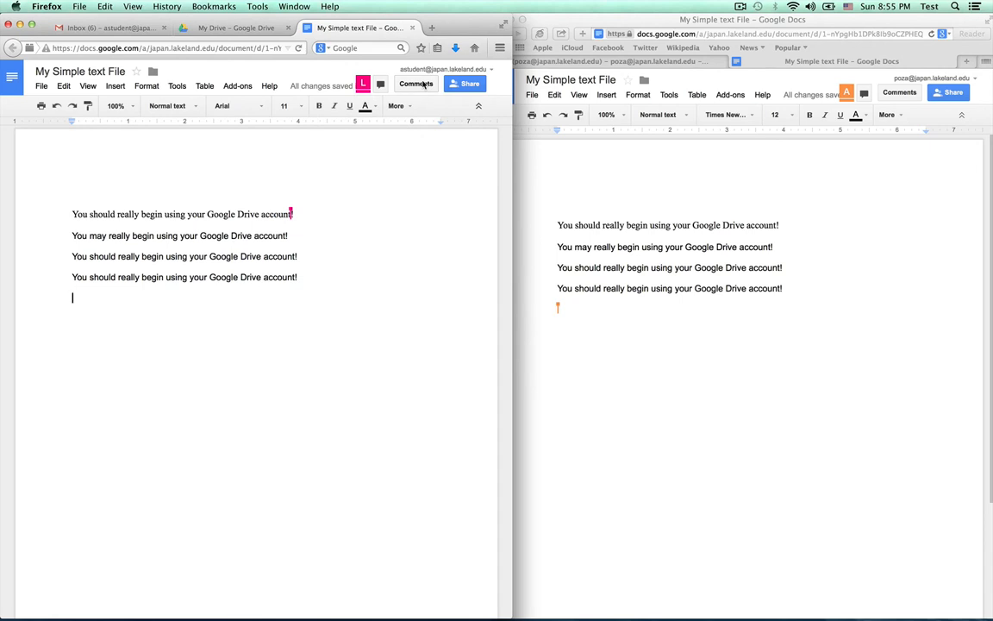